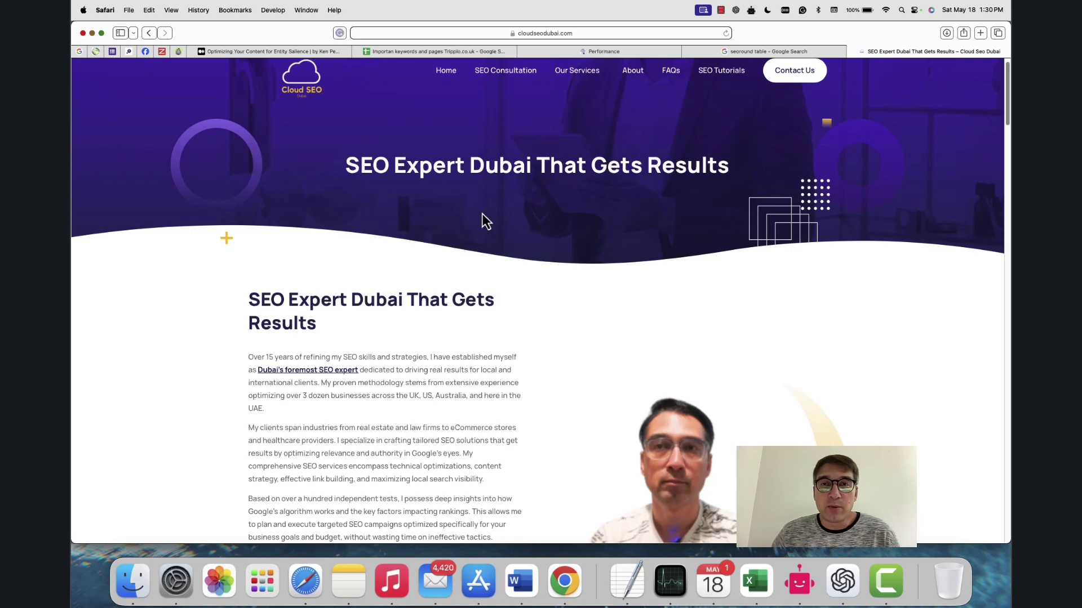
Step: Examine the content of the SEO Expert Dubai page from its header down to the footer
scroll(469, 221, "down", 10)
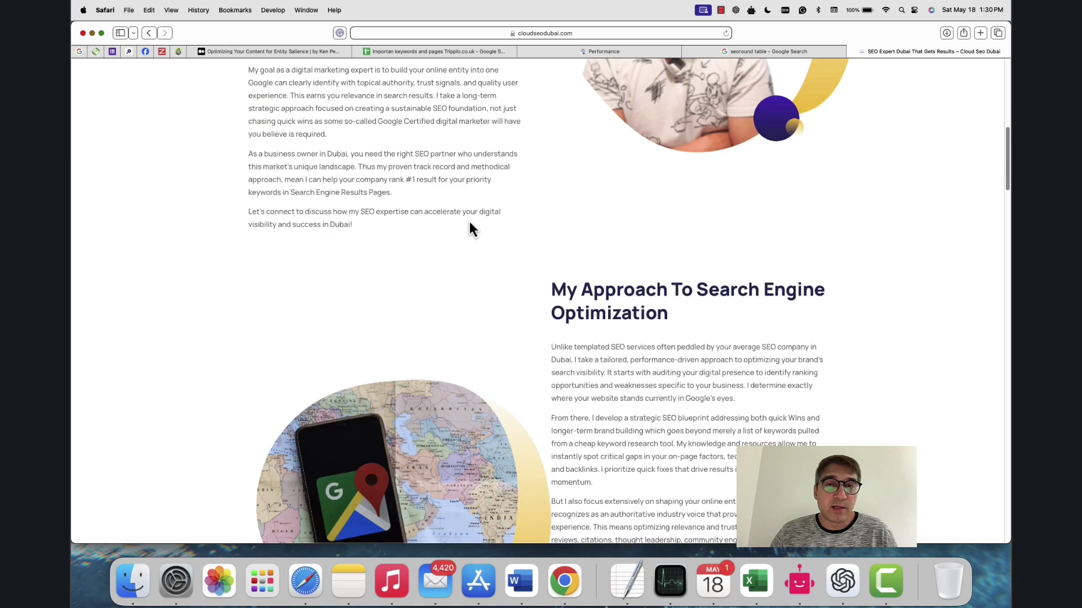
scroll(468, 221, "down", 5)
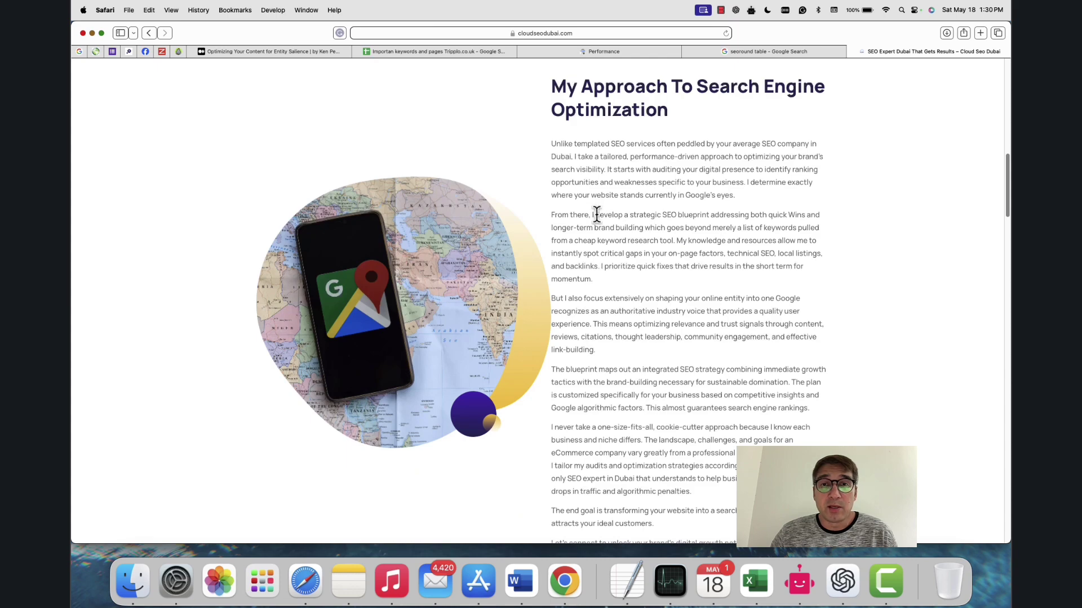
scroll(587, 215, "down", 5)
scroll(587, 220, "down", 15)
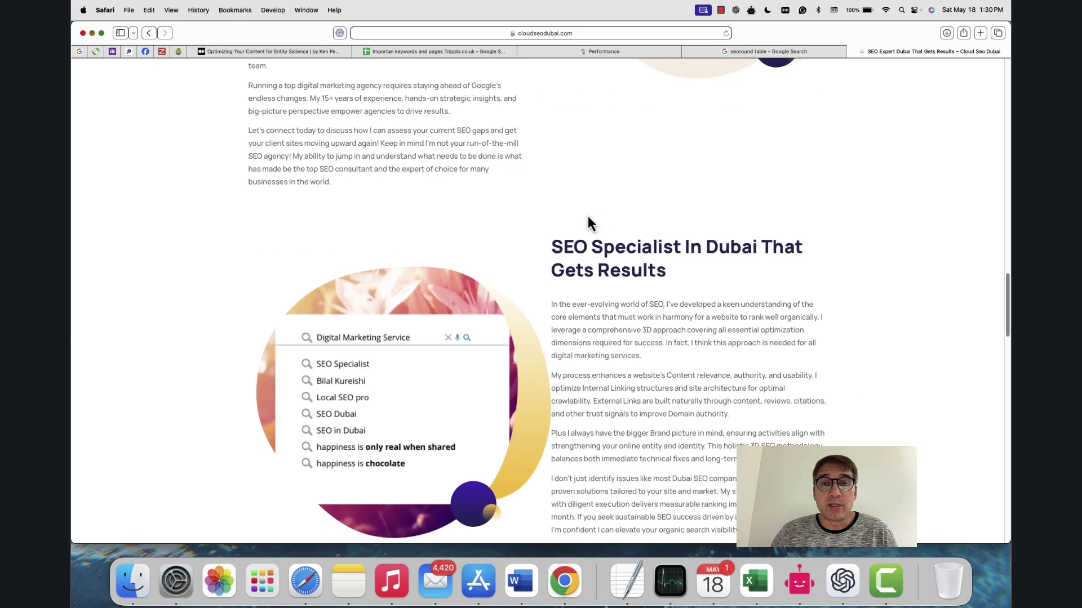
scroll(587, 220, "down", 10)
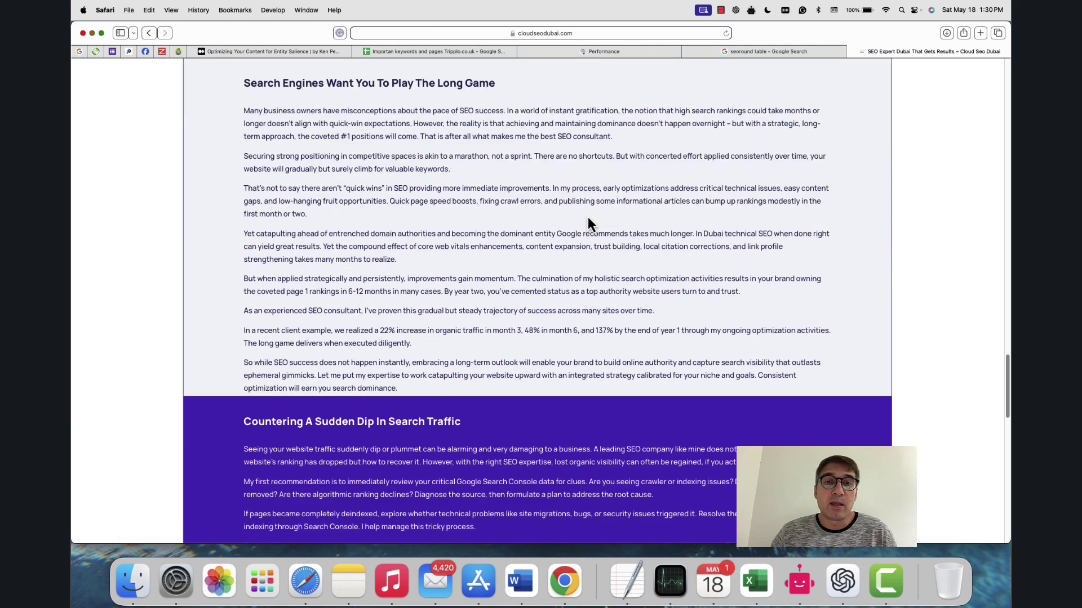
scroll(587, 215, "down", 7)
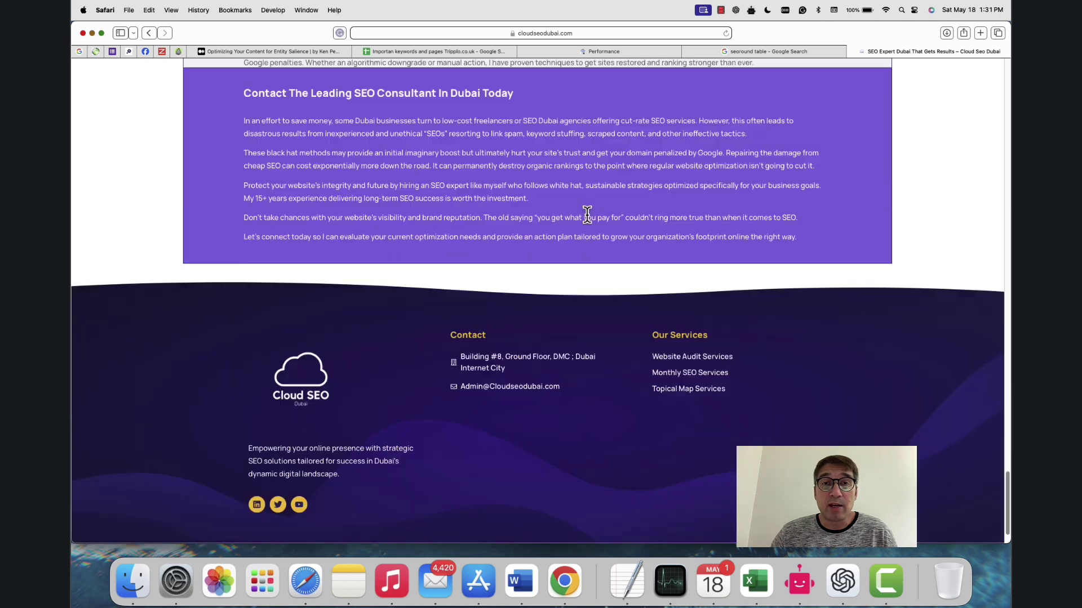
scroll(587, 217, "up", 20)
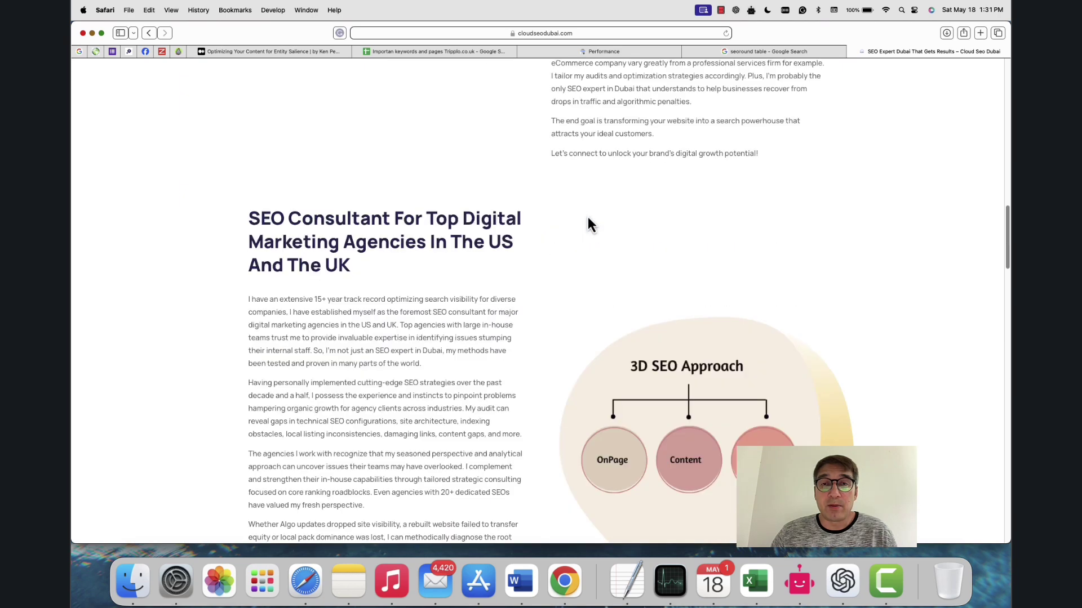
scroll(587, 220, "up", 4)
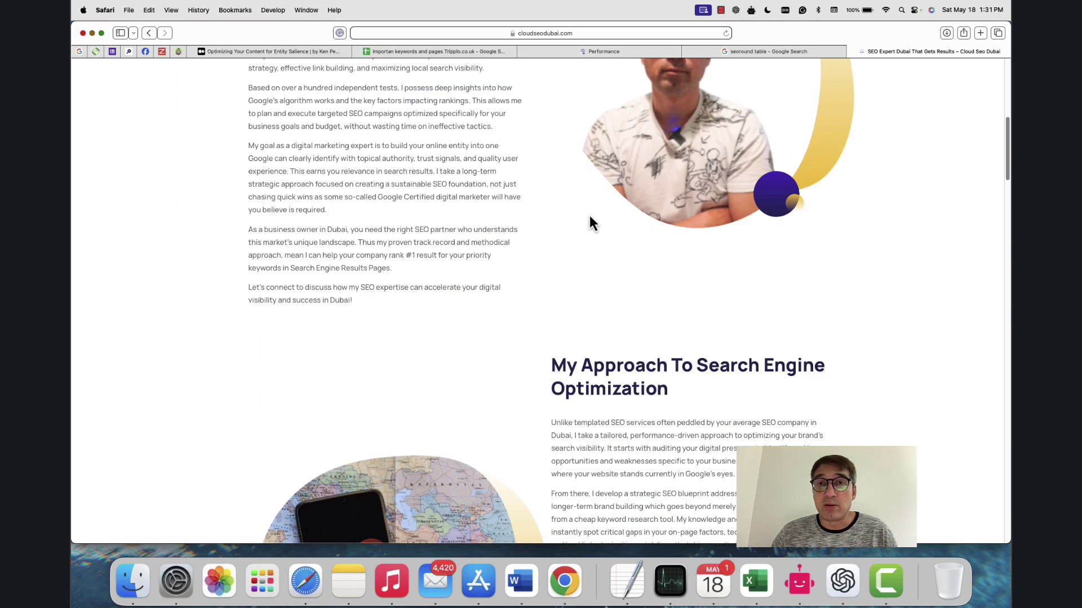
Step: Switch to Google Search Console and open the cloudseodubai.com property's Performance report without the existing page filter
left_click(632, 54)
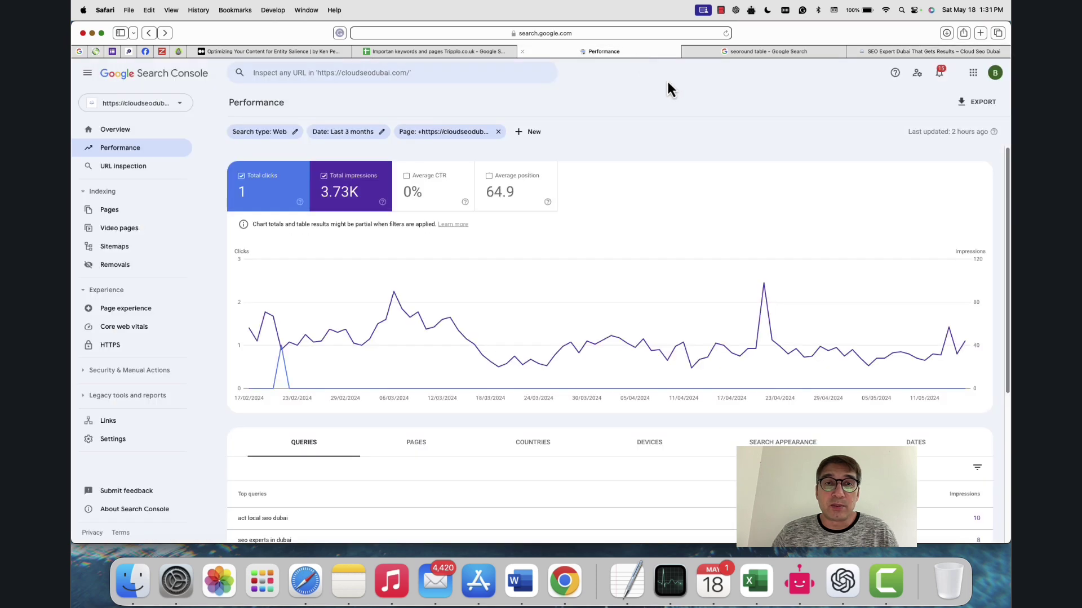
left_click(135, 131)
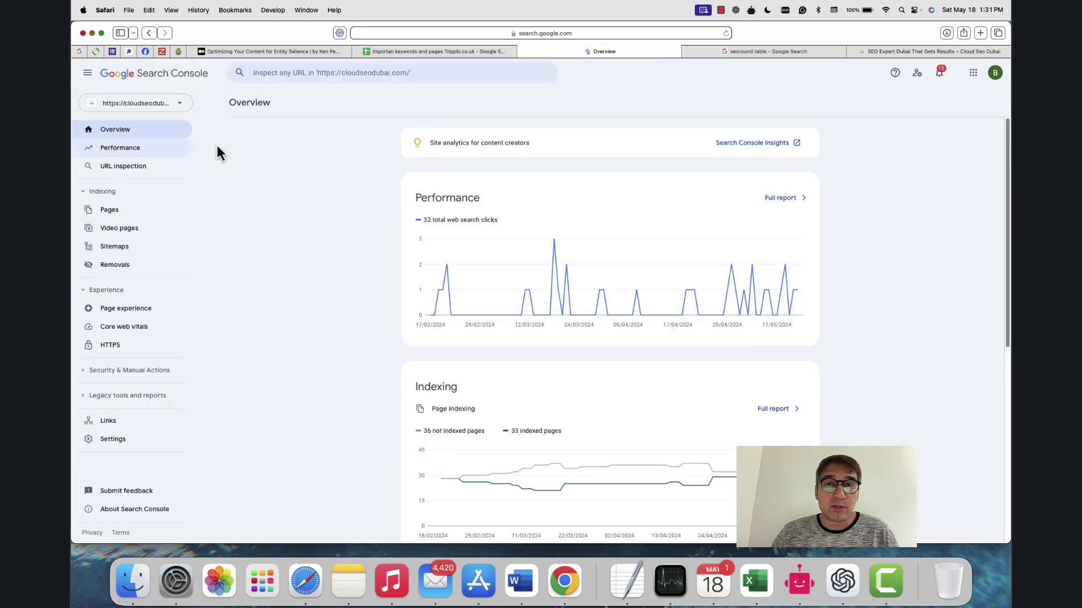
left_click(111, 150)
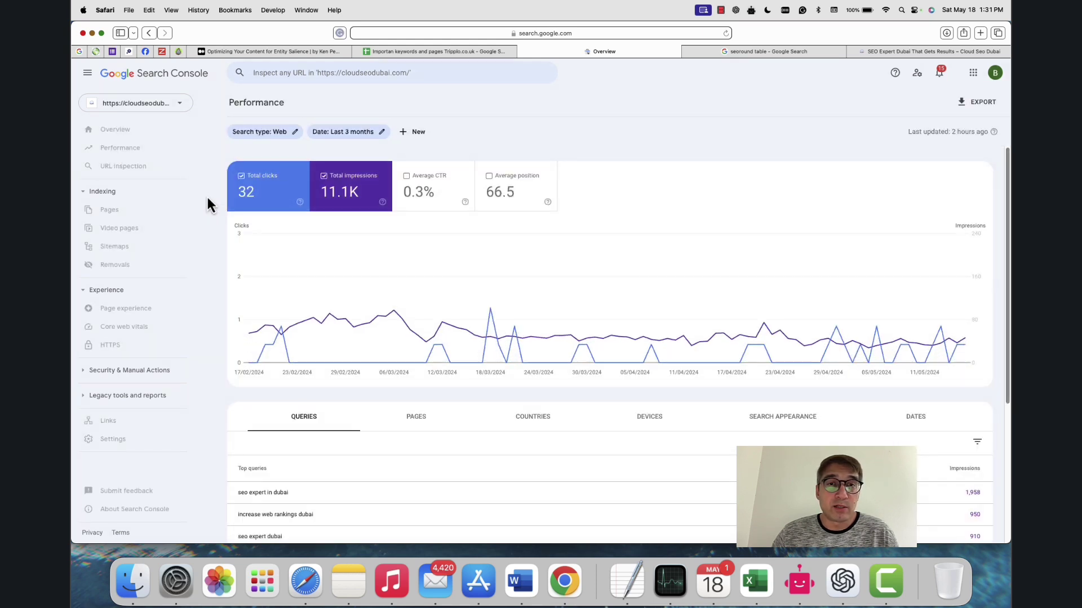
left_click(419, 135)
left_click(466, 168)
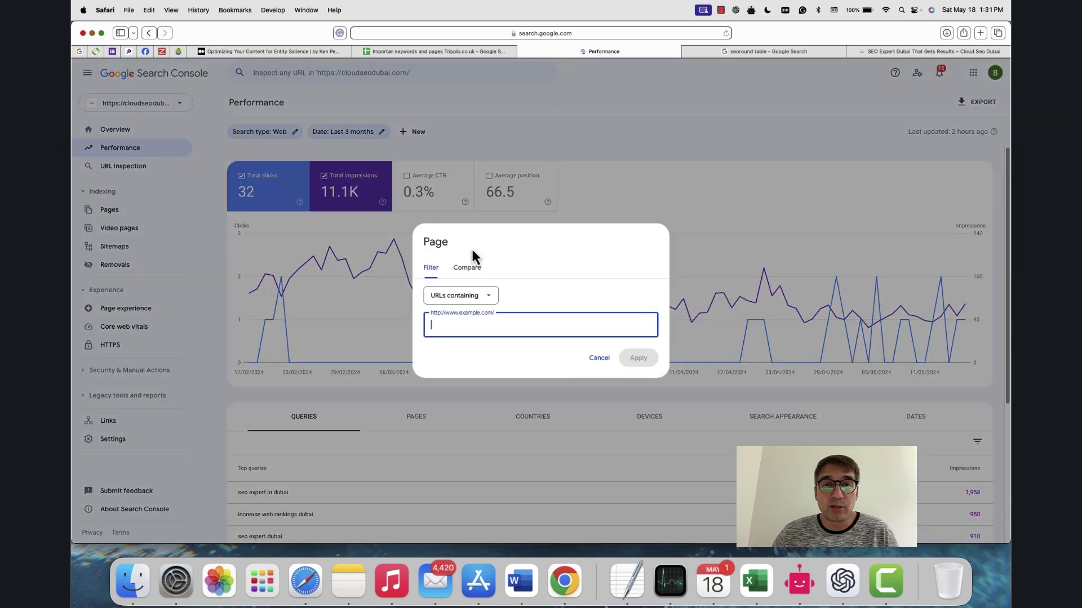
right_click(467, 319)
left_click(503, 346)
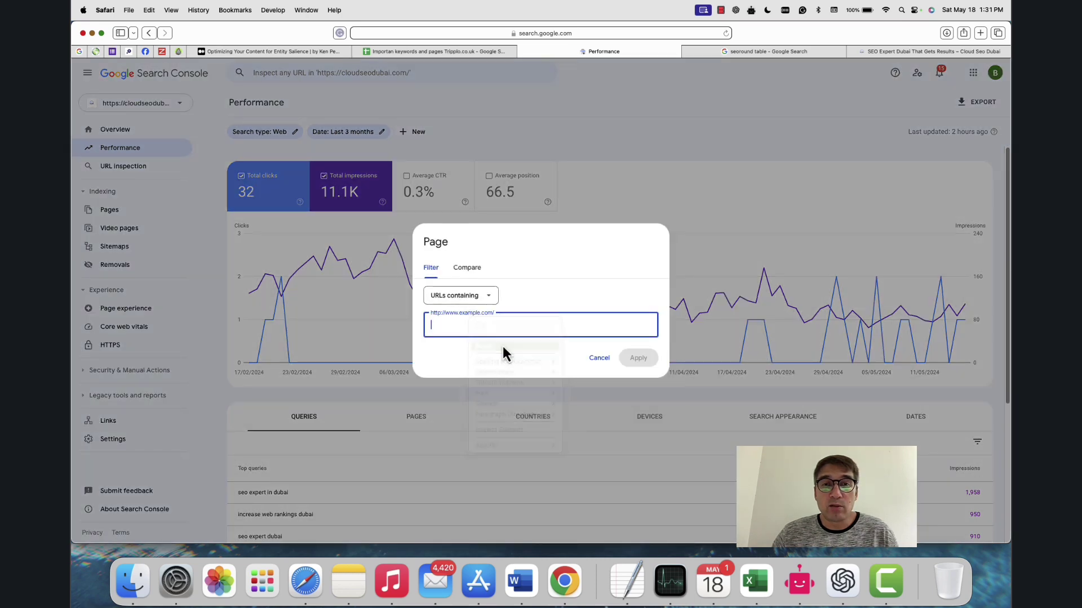
left_click(637, 360)
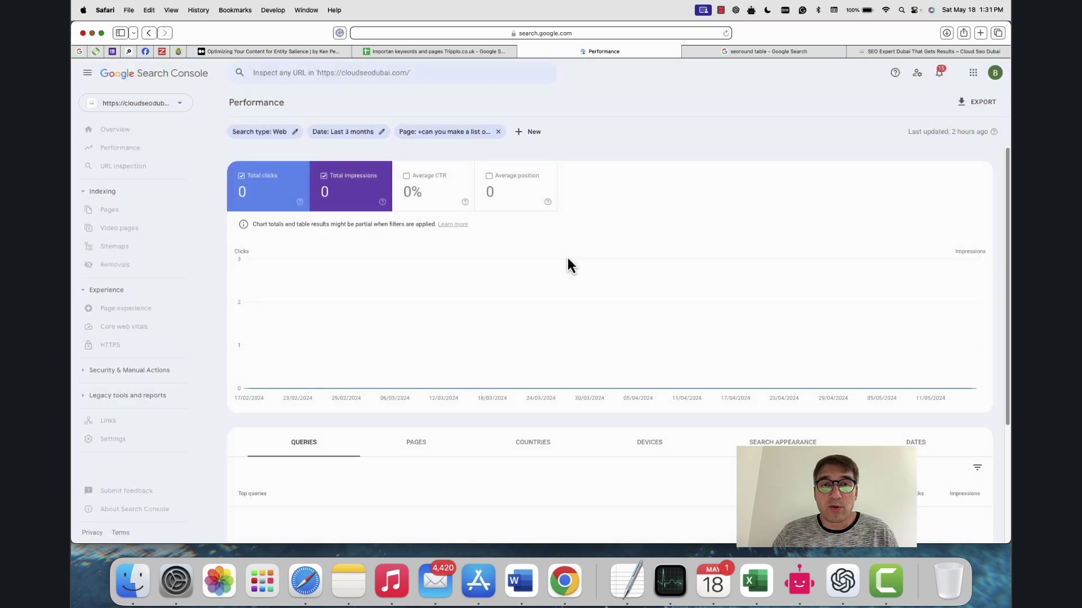
left_click(498, 132)
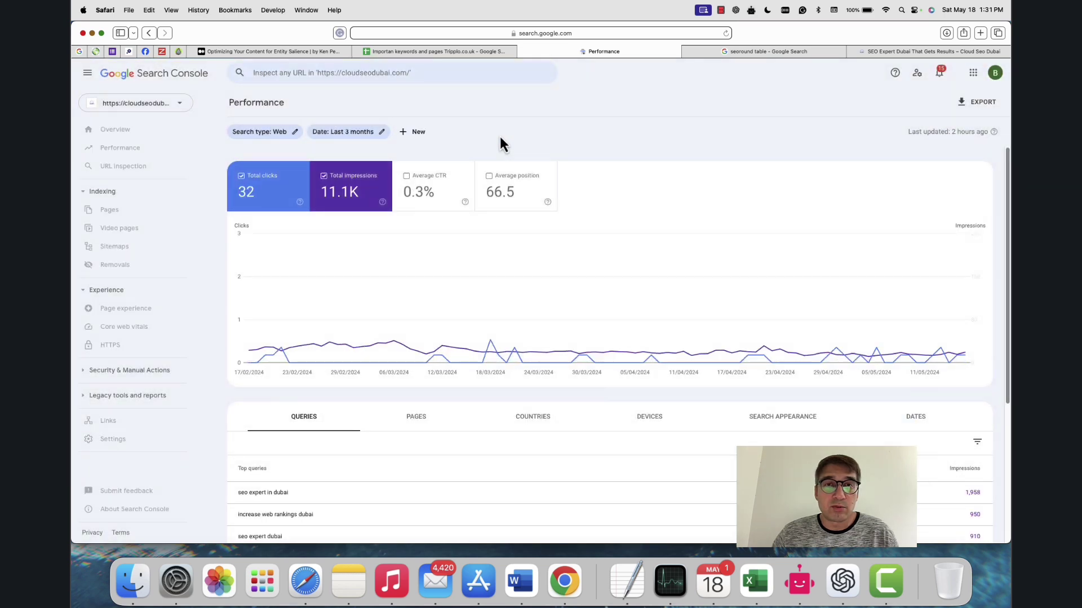
left_click(422, 132)
left_click(471, 164)
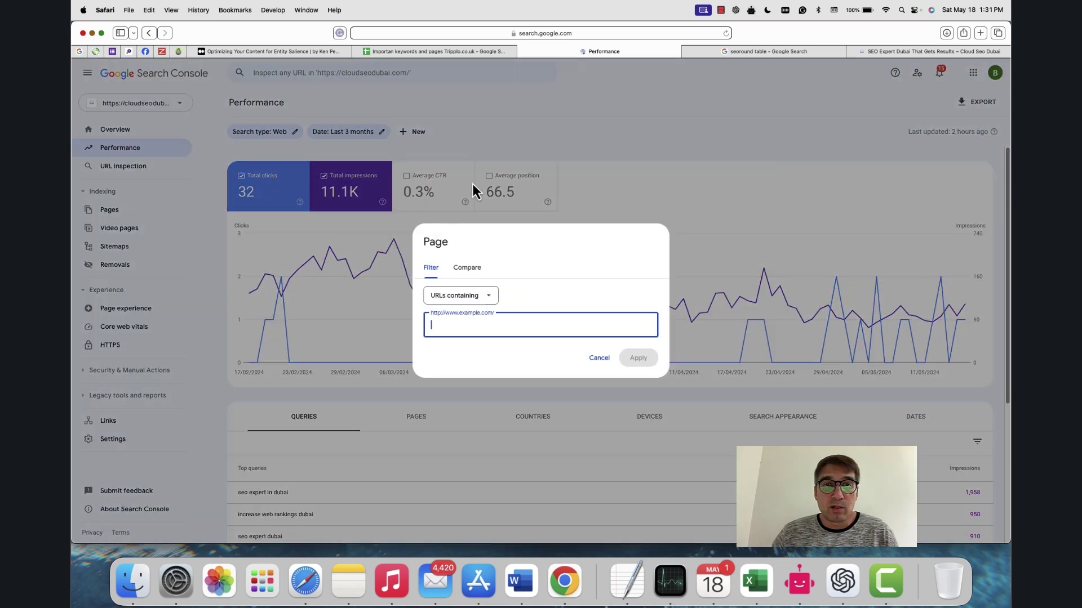
key("super+v")
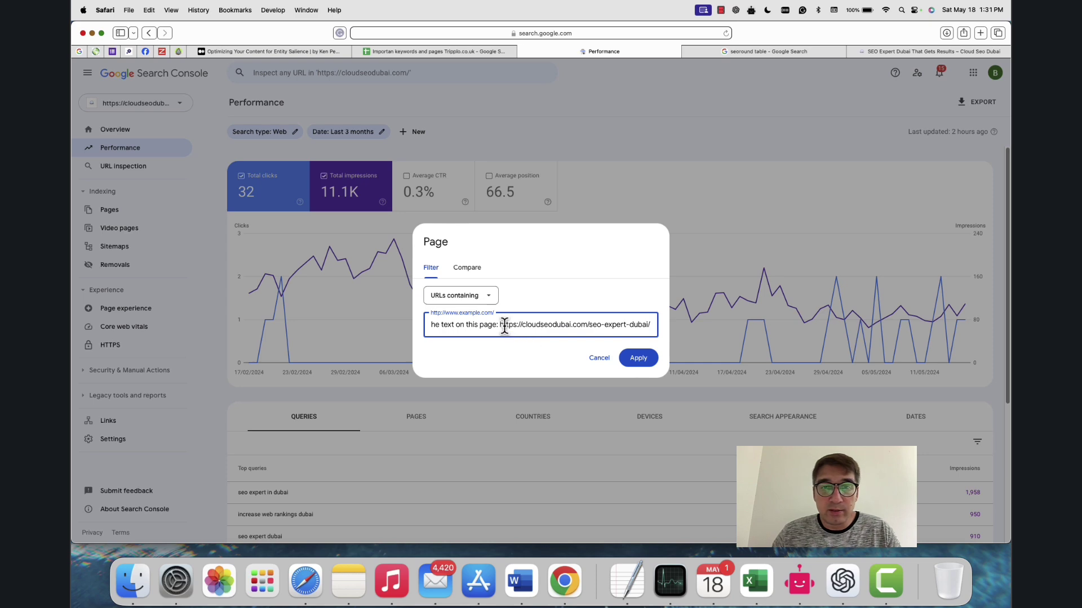
left_click_drag(503, 325, 293, 319)
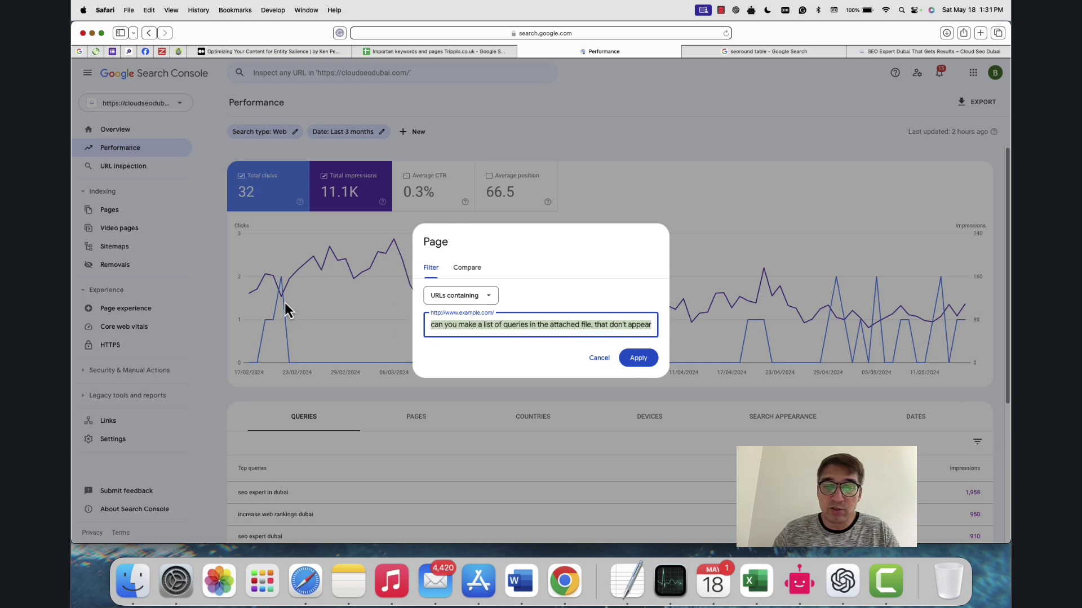
key("BackSpace")
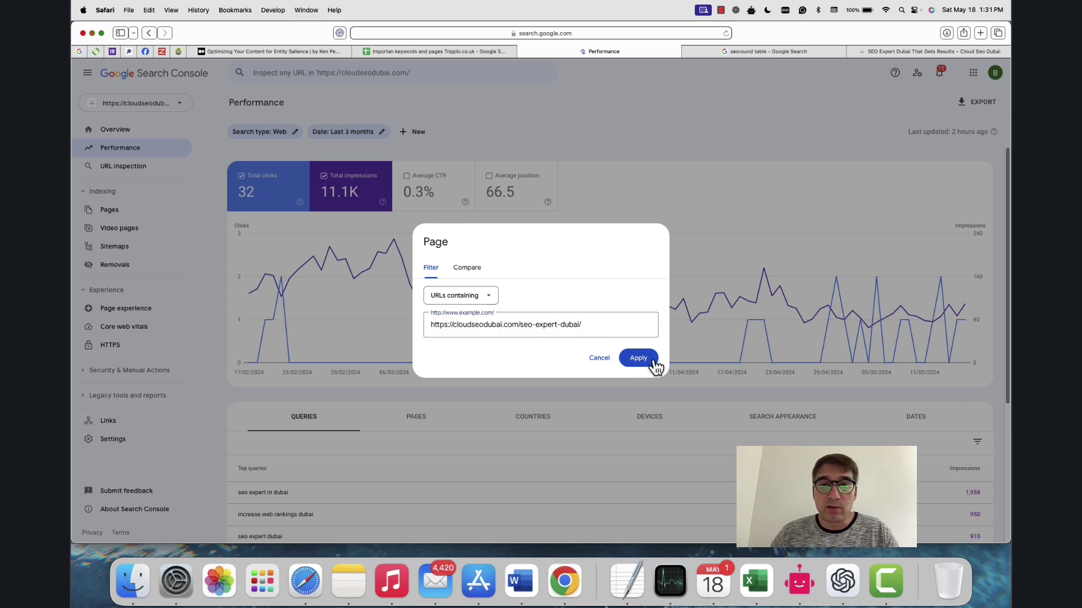
left_click(648, 361)
scroll(605, 219, "down", 5)
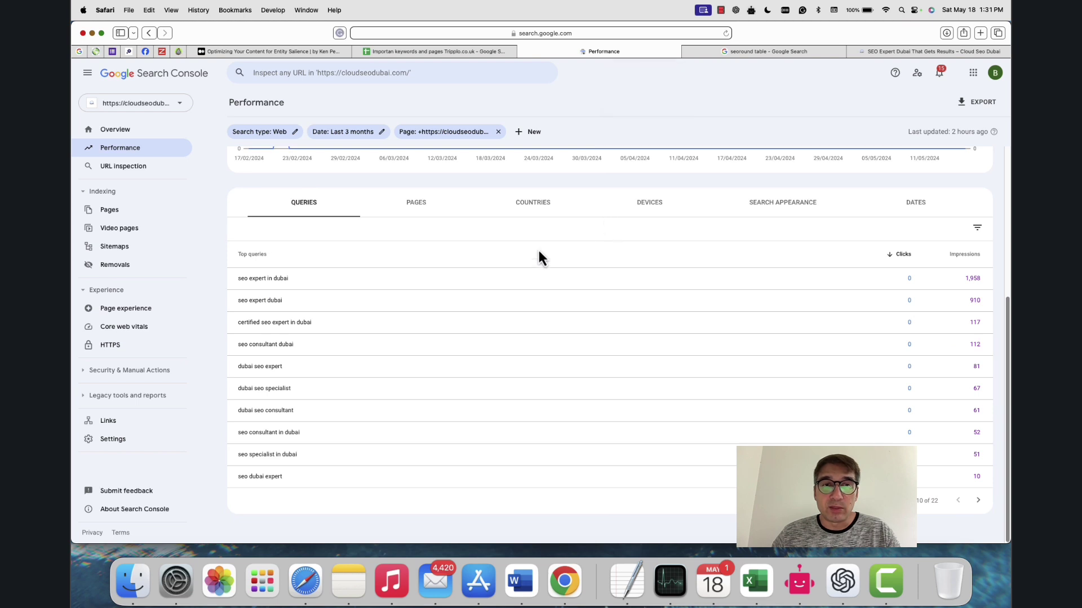
scroll(428, 411, "up", 4)
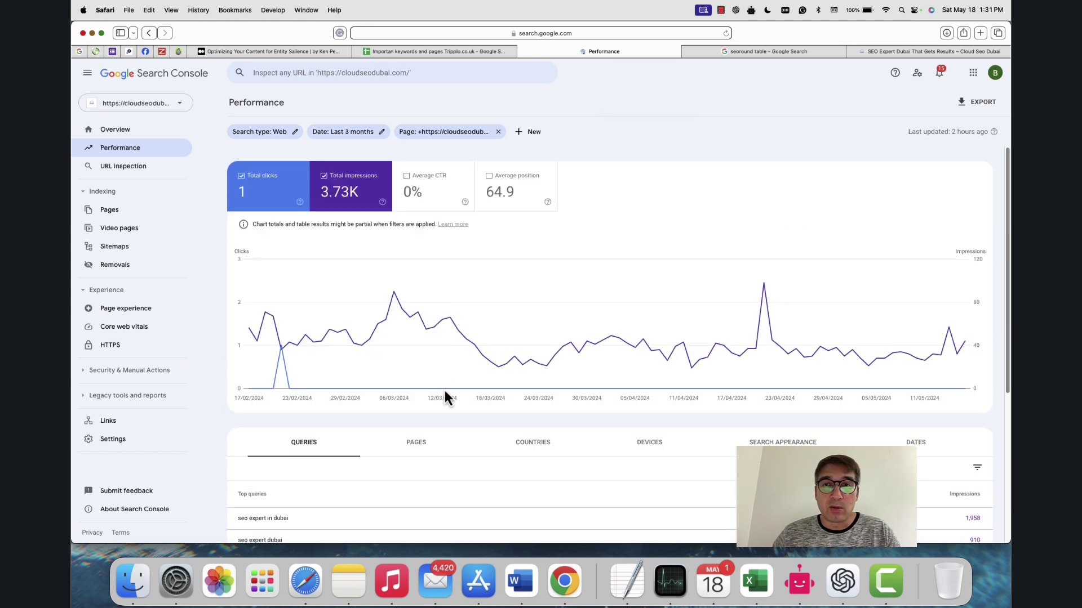
Step: View the available export formats for the filtered Performance report, including the CSV download, and dismiss them
left_click(979, 102)
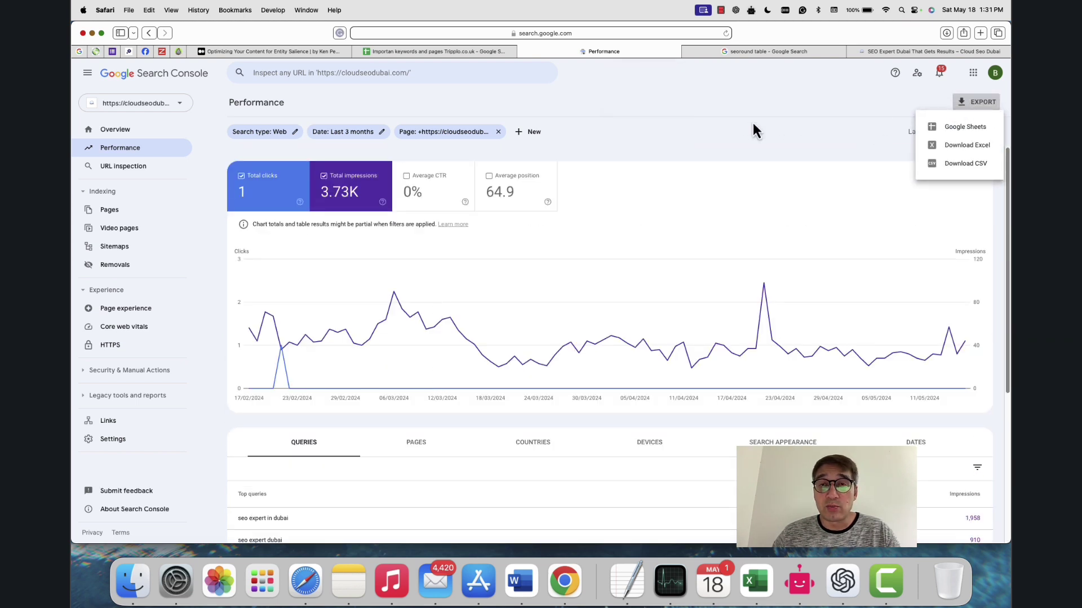
left_click(753, 123)
left_click(992, 104)
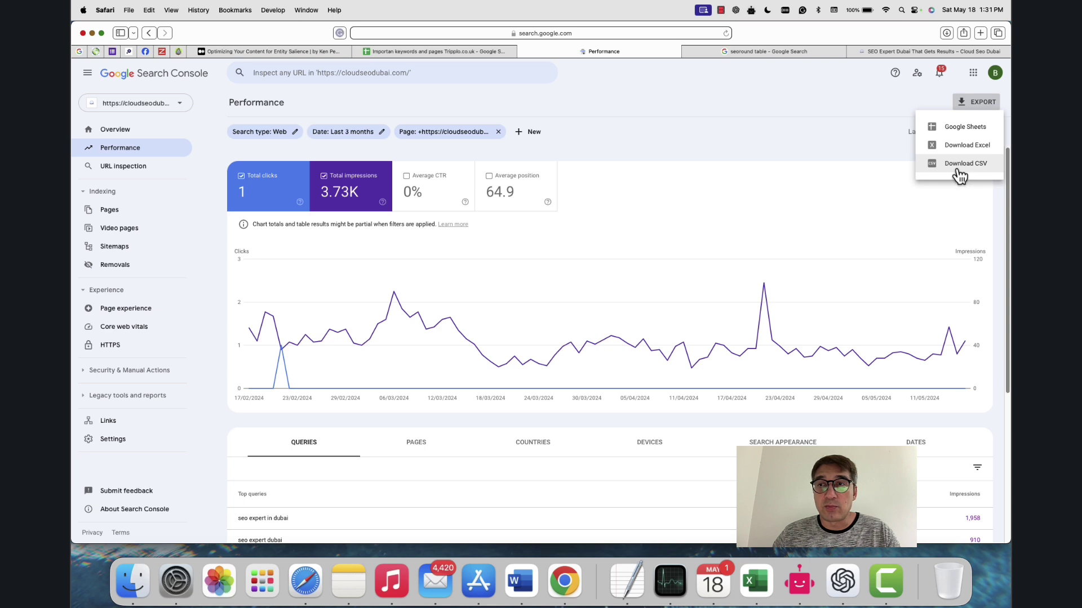
left_click(746, 119)
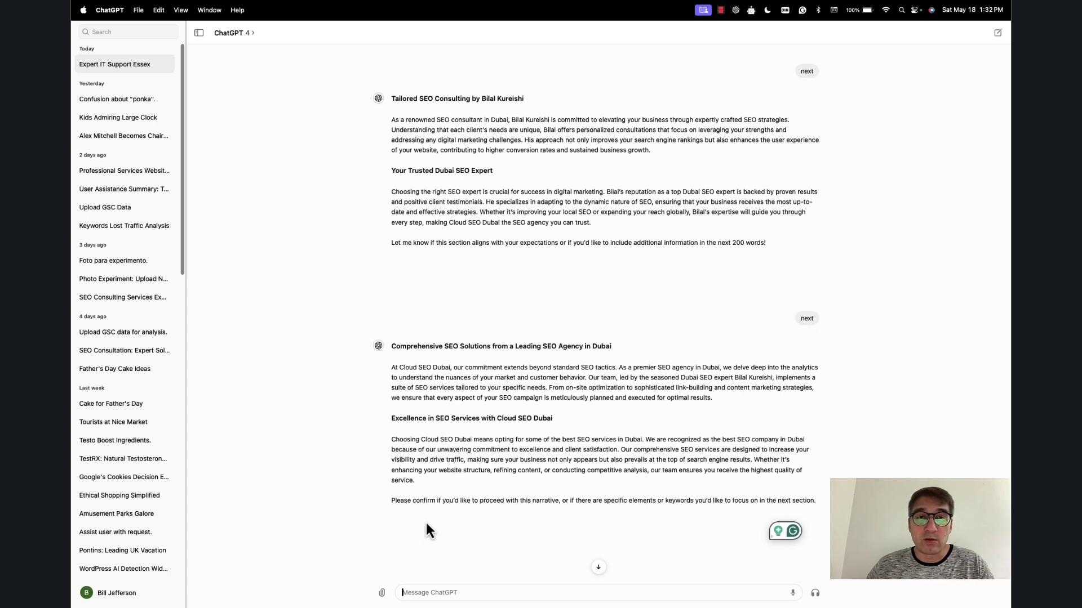
Step: Attach Queries.csv from the exported cloudseodubai folder to a new message in the ChatGPT conversation
left_click(382, 597)
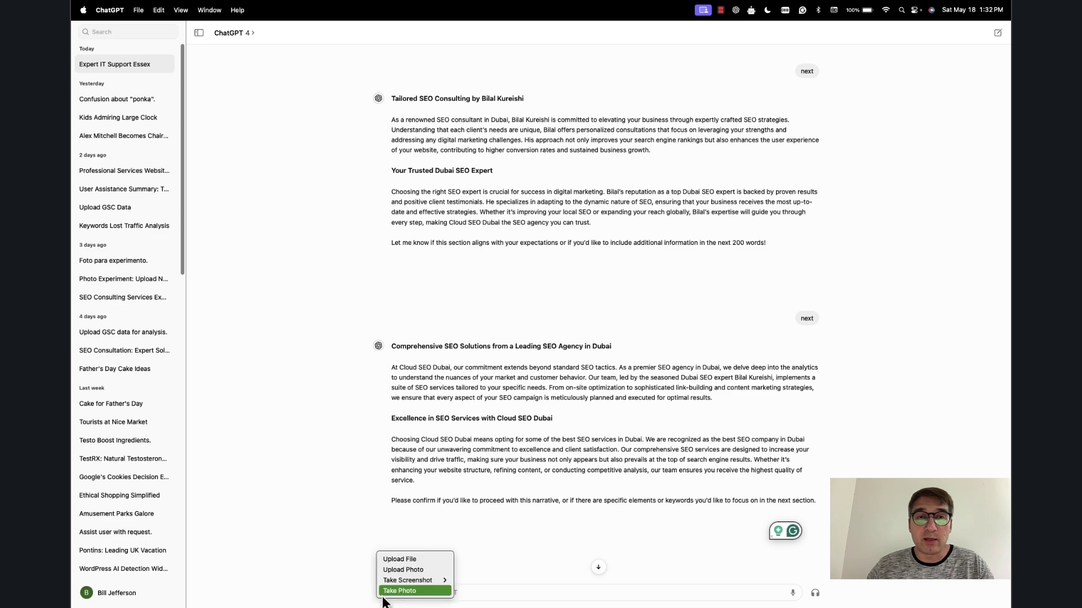
left_click(404, 564)
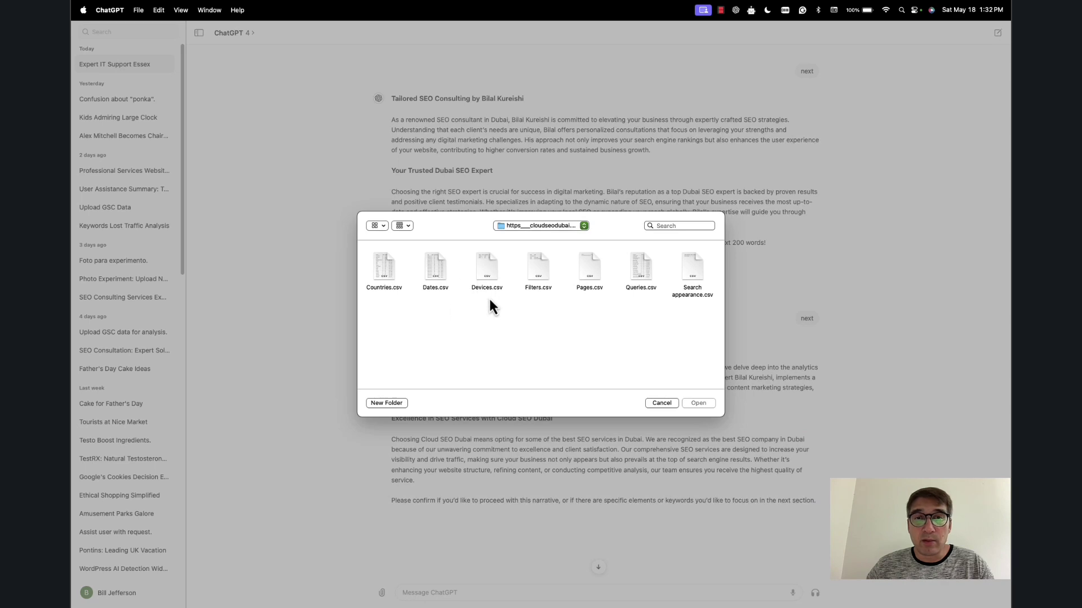
left_click(641, 276)
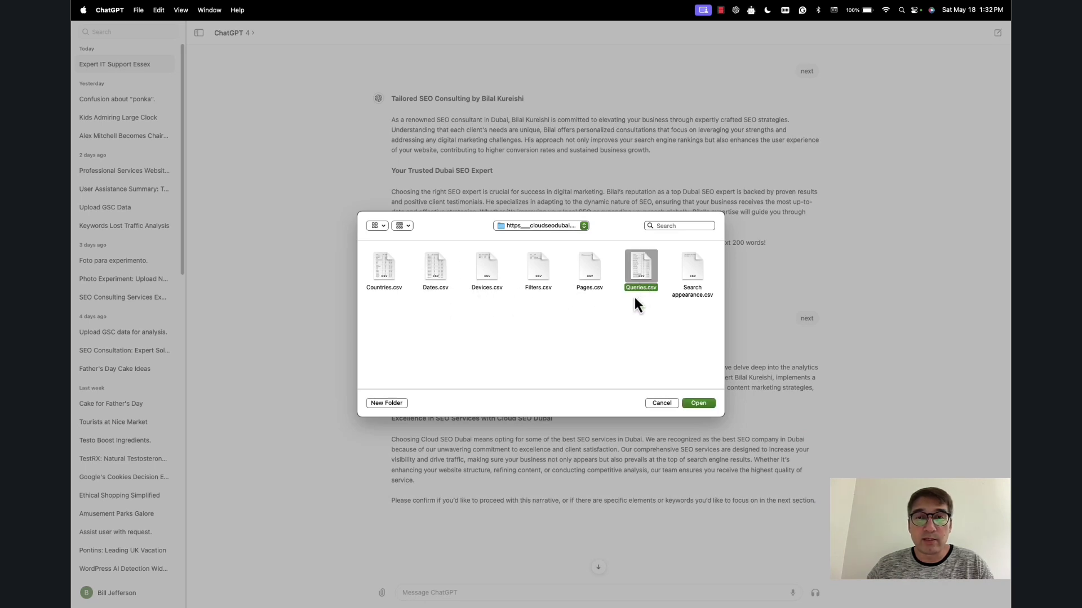
left_click(698, 403)
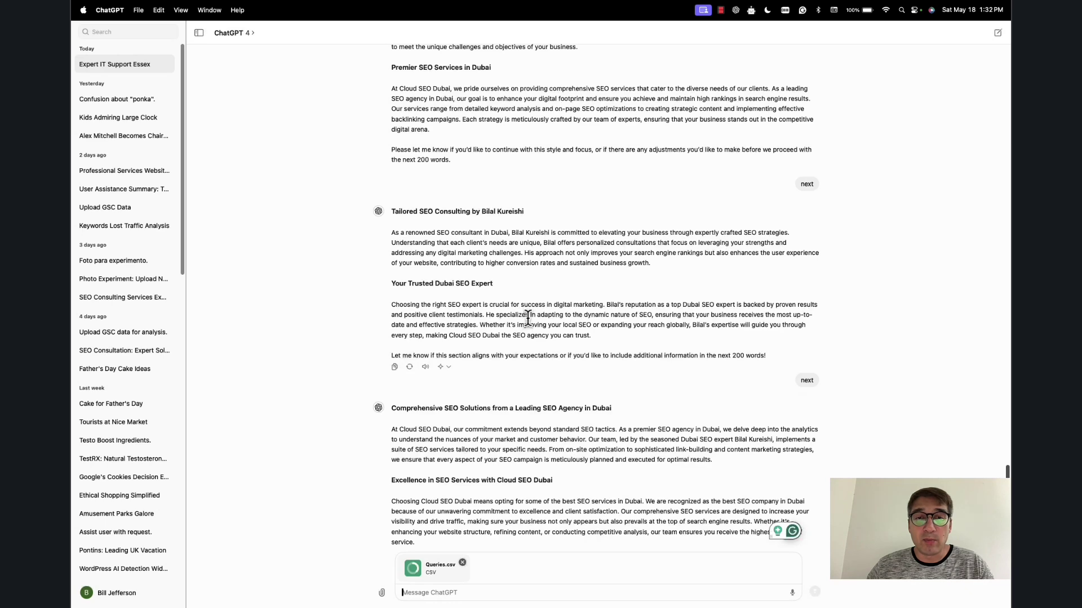
right_click(463, 594)
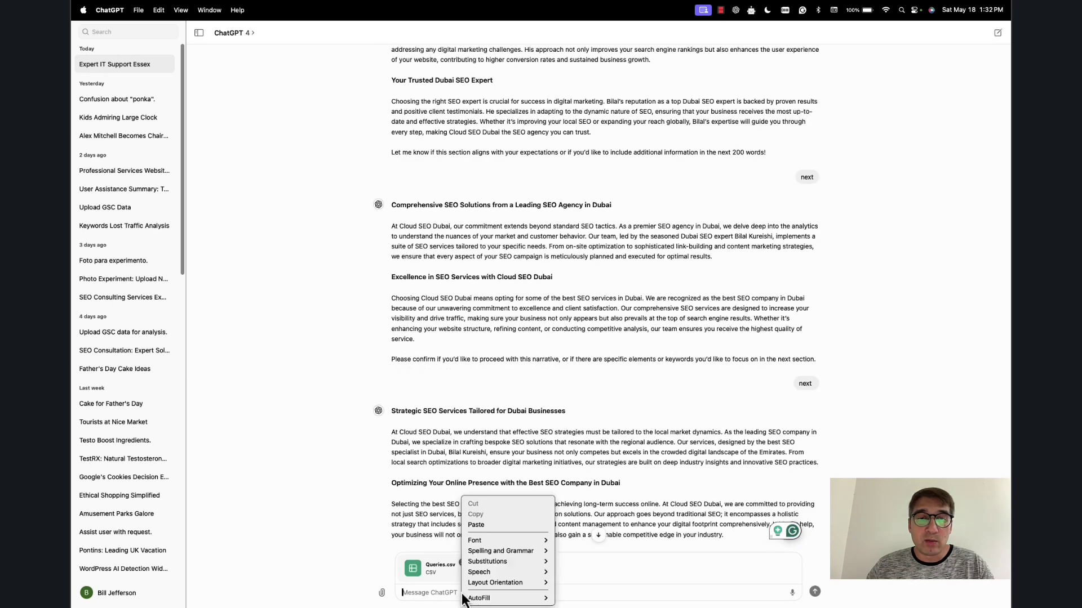
left_click(476, 525)
scroll(573, 448, "up", 4)
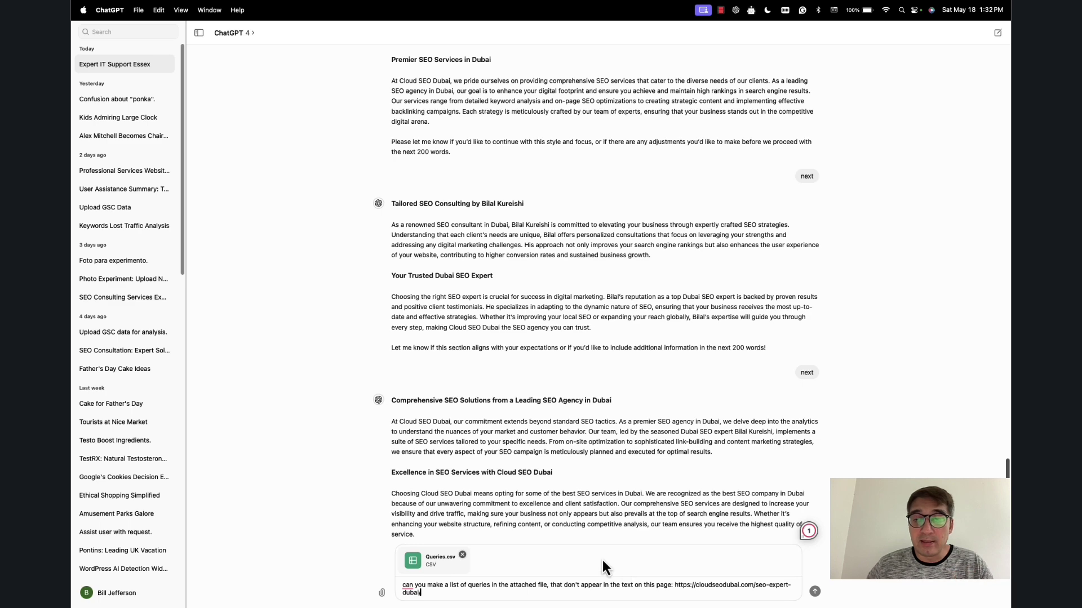
key("Return")
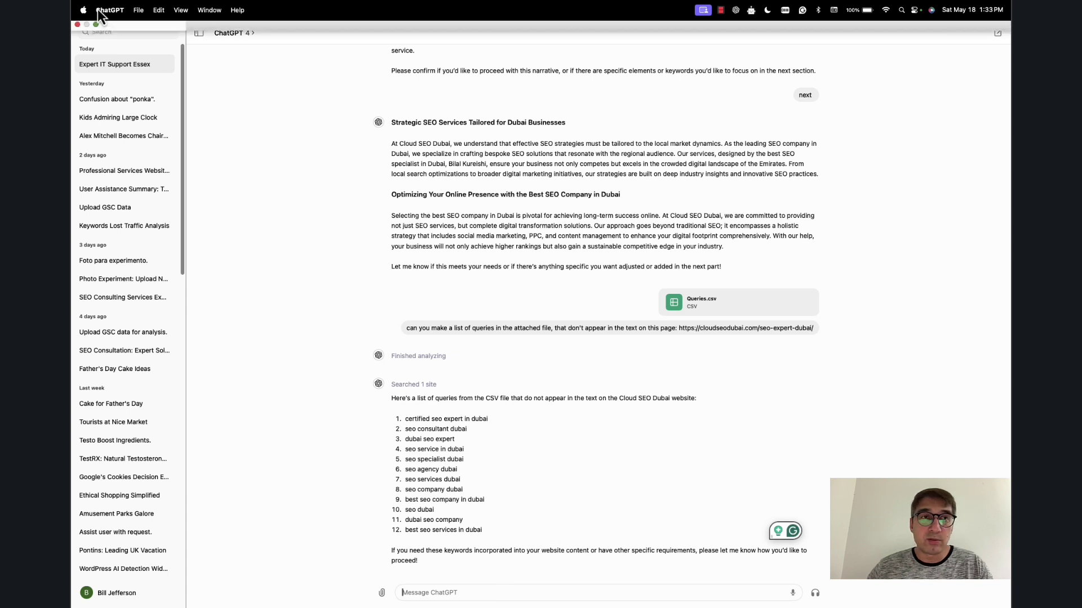
Step: Switch to Safari to review the SEO Expert Dubai page's text, and return to ChatGPT's list of missing queries
key("super+Tab")
scroll(617, 240, "up", 15)
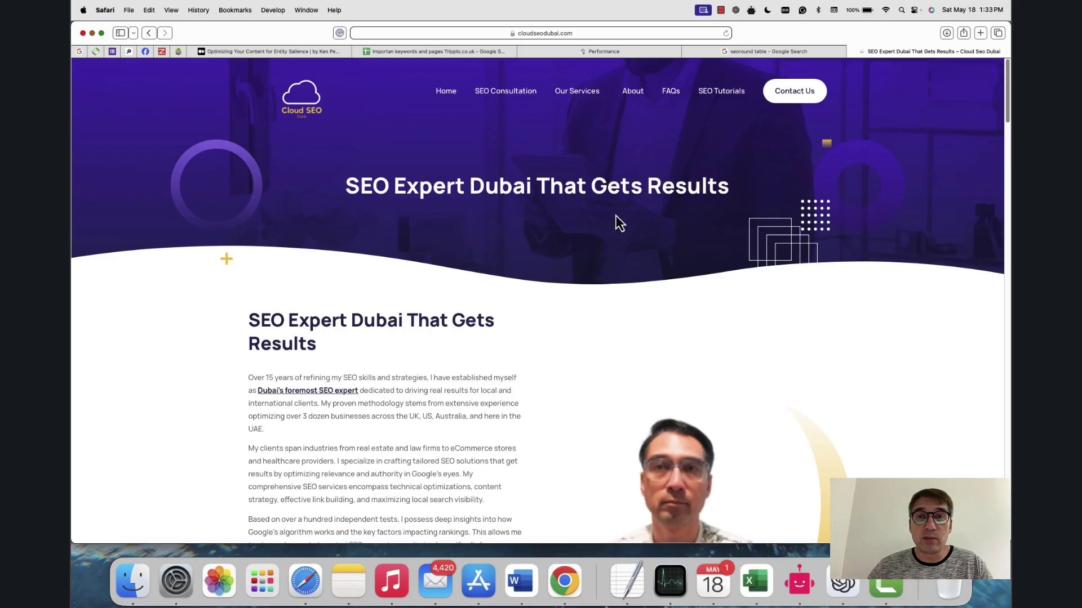
scroll(614, 209, "down", 20)
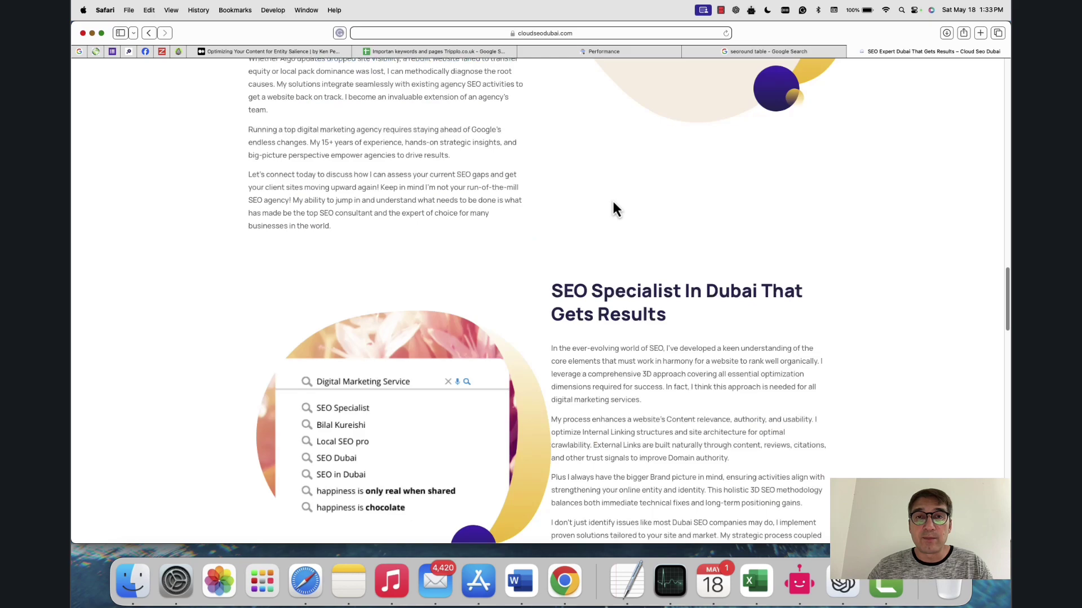
scroll(612, 204, "down", 20)
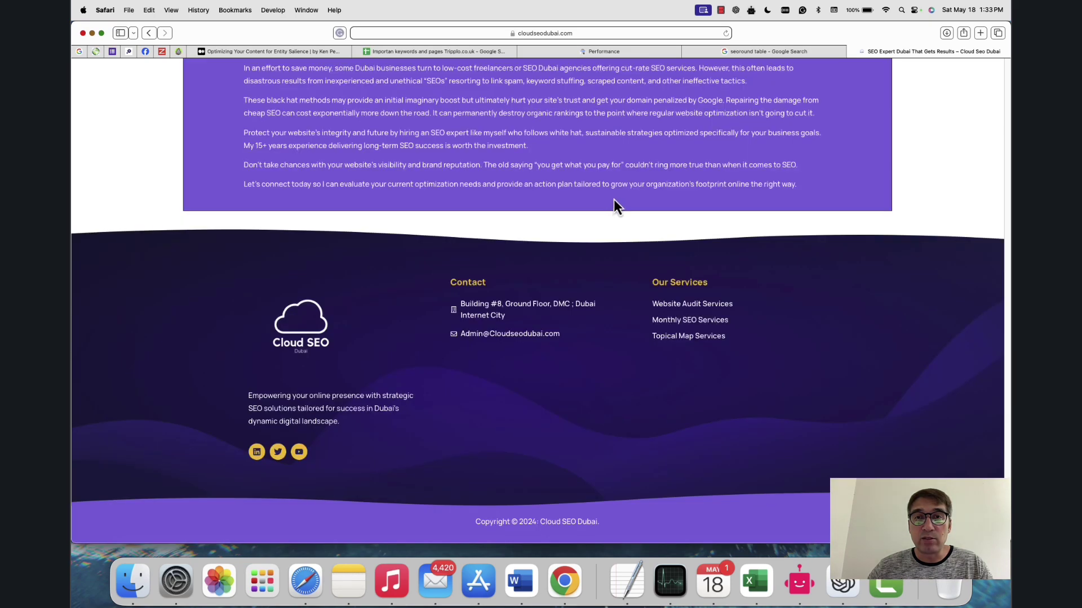
scroll(614, 197, "up", 20)
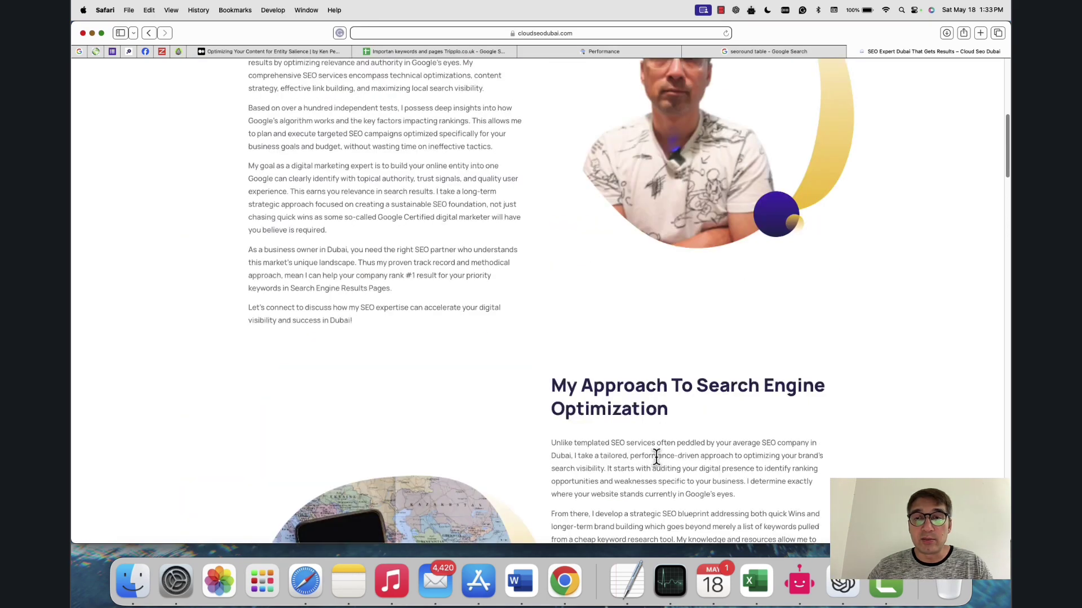
key("super+Tab")
left_click(127, 97)
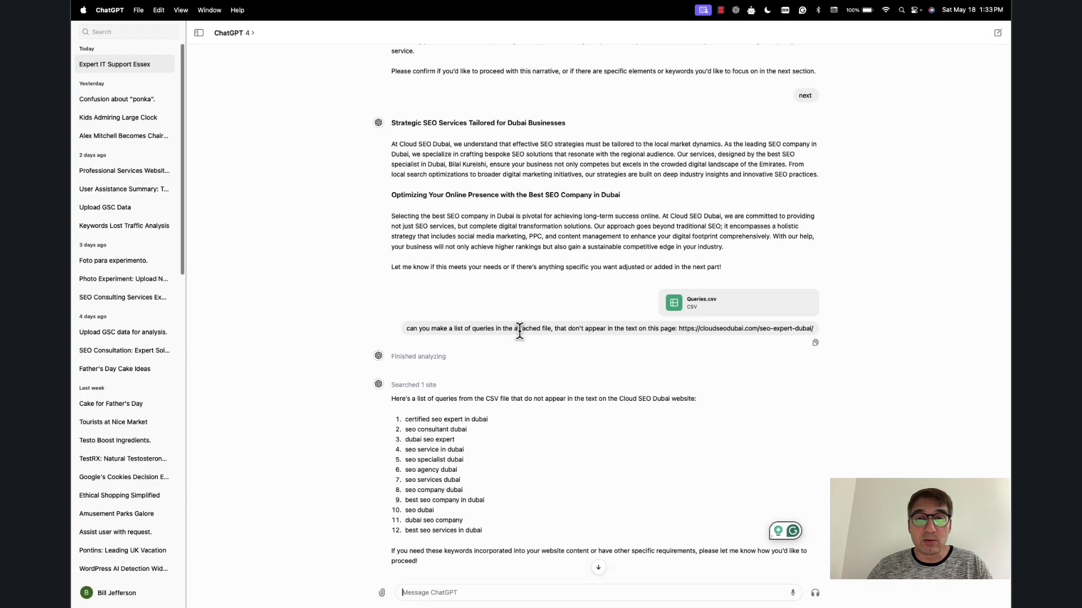
Step: Find the earlier prompt in this conversation that asks for the SEO Expert Dubai page text to be rewritten with a list of keywords
scroll(519, 331, "up", 3)
scroll(517, 326, "down", 3)
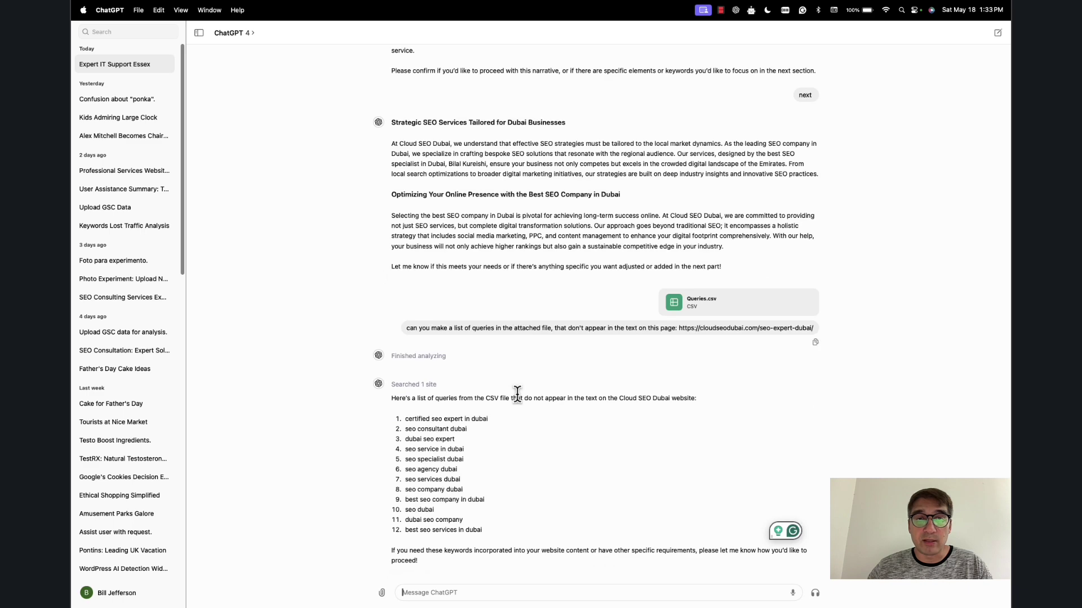
scroll(516, 390, "up", 2)
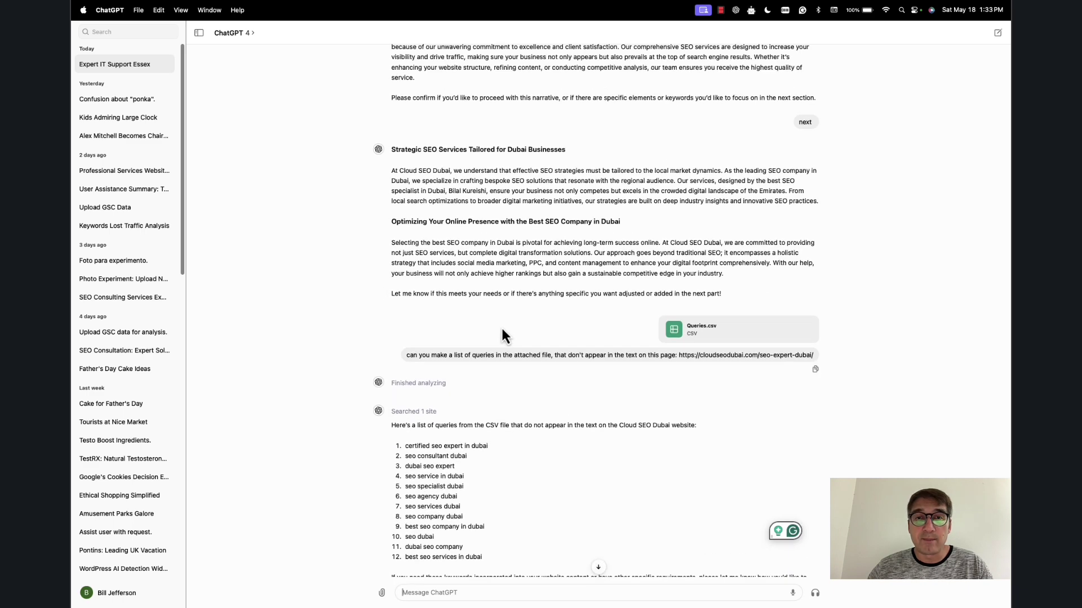
scroll(501, 328, "up", 10)
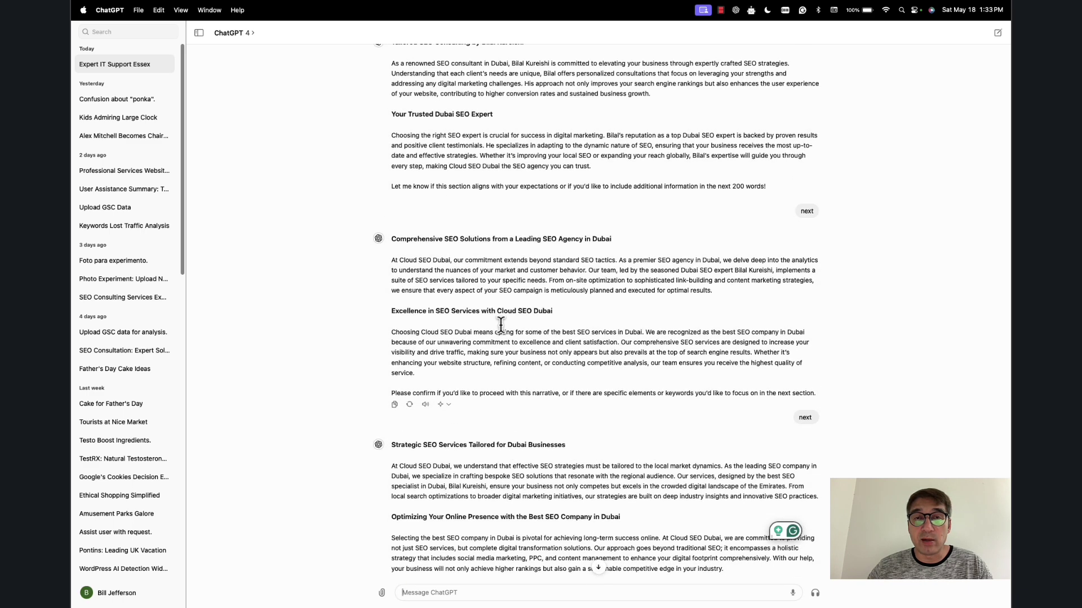
scroll(500, 326, "up", 2)
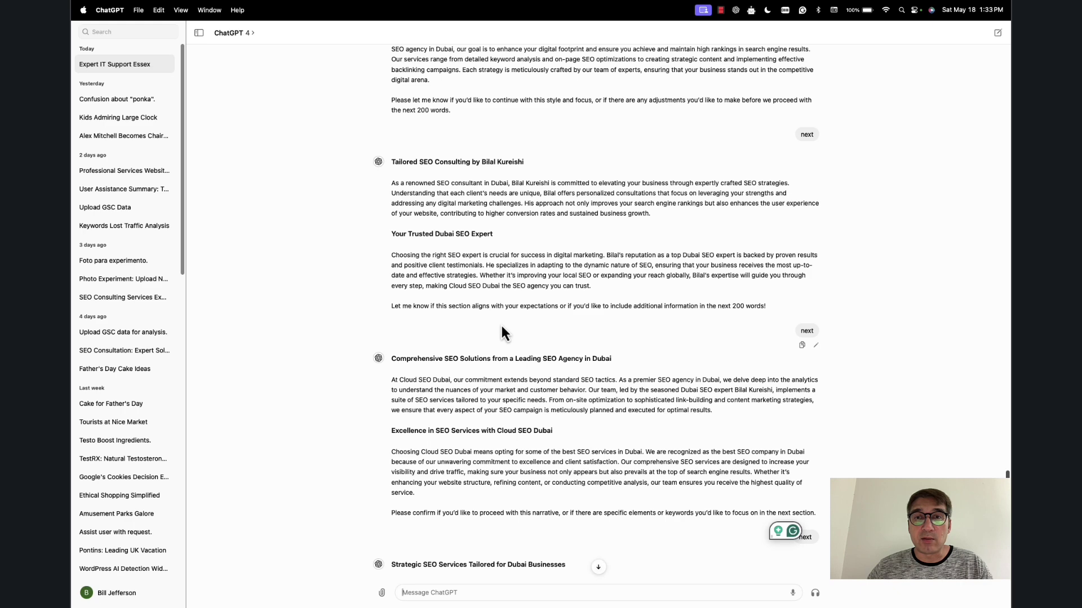
scroll(502, 326, "up", 2)
scroll(501, 324, "up", 3)
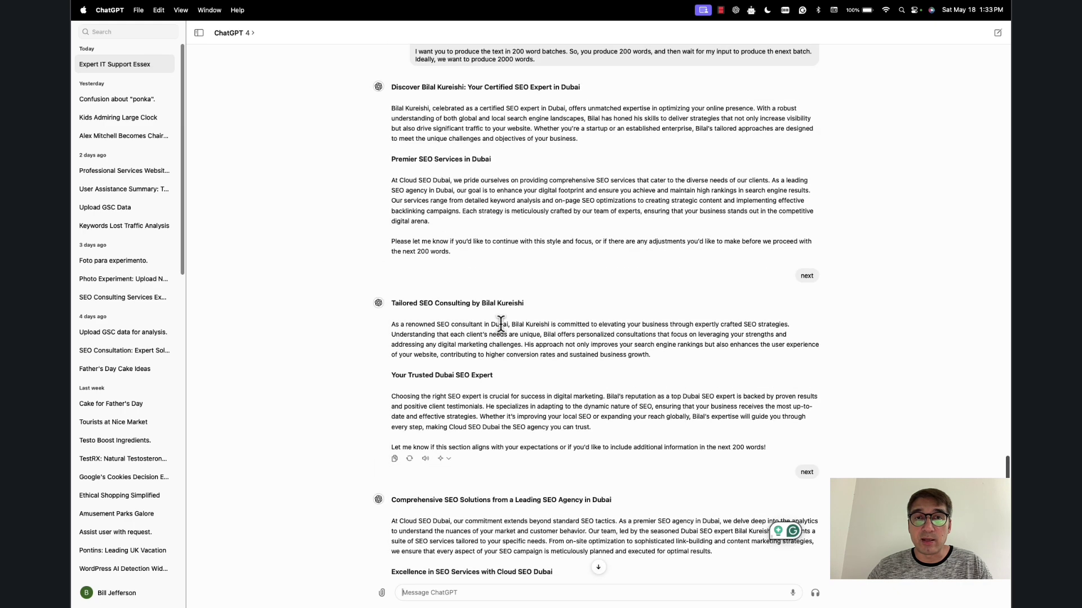
scroll(500, 324, "up", 10)
scroll(501, 324, "down", 1)
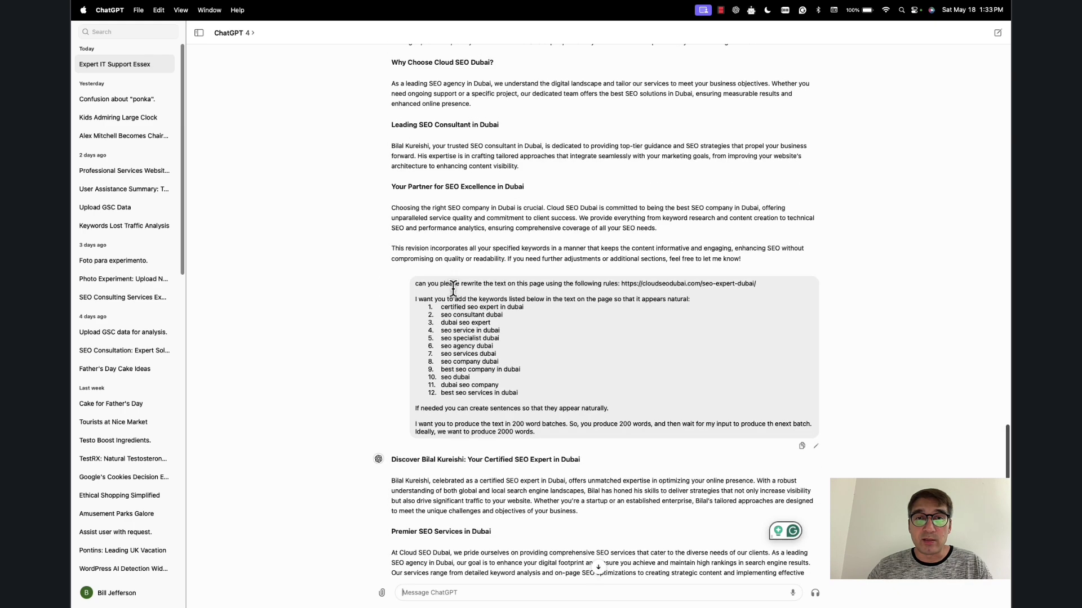
left_click_drag(414, 283, 648, 431)
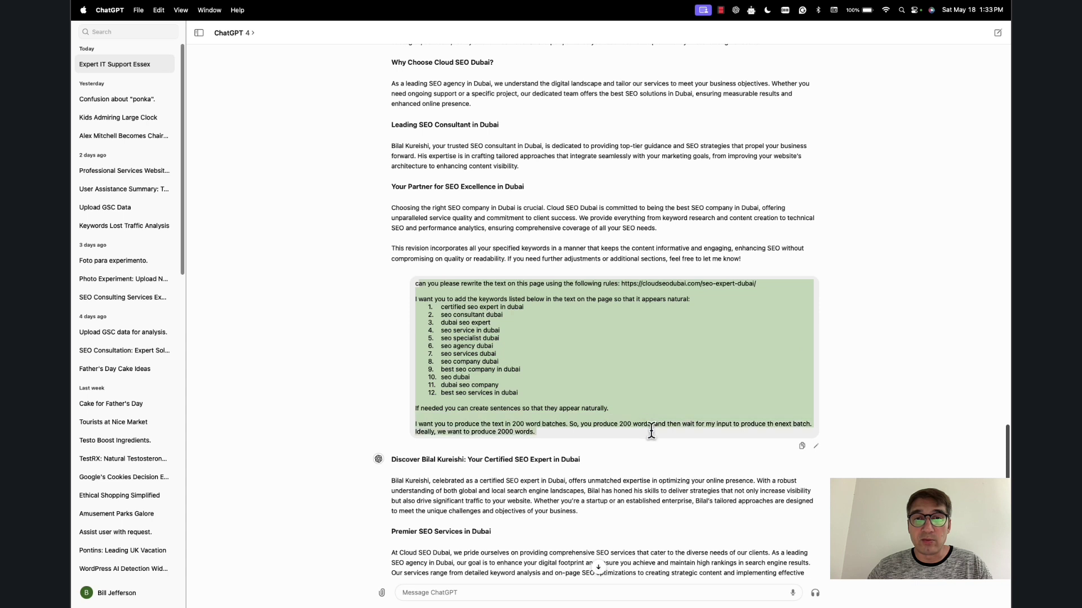
right_click(576, 368)
left_click(416, 282)
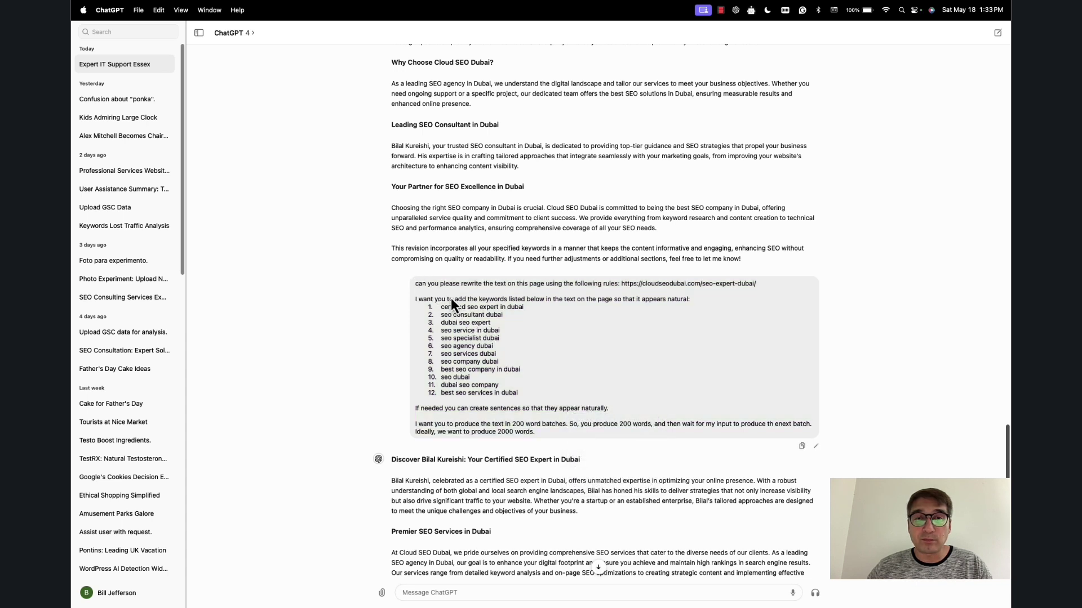
scroll(440, 281, "down", 2)
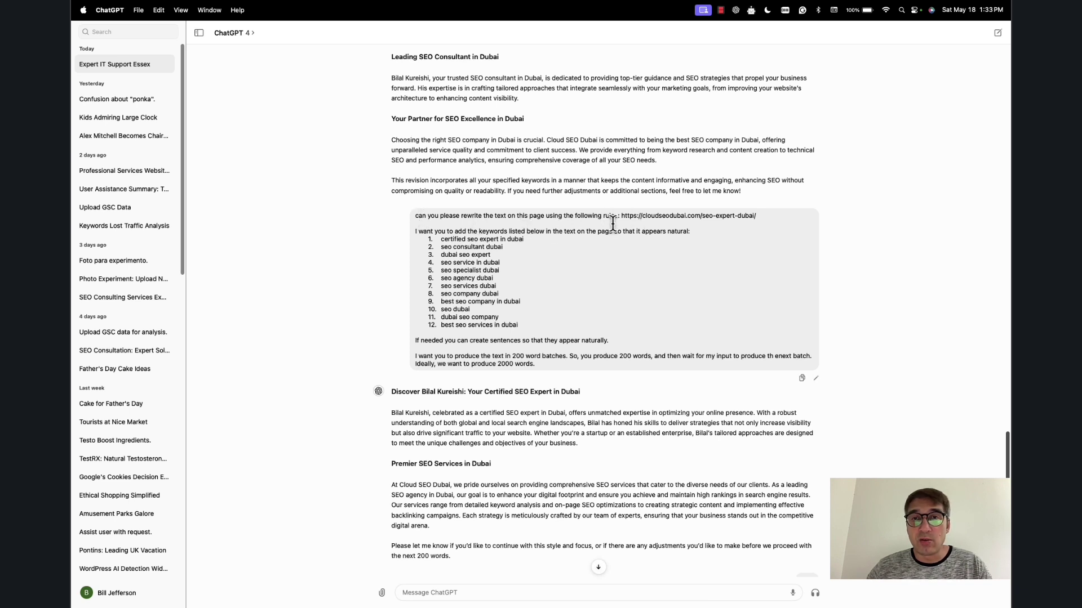
Step: Examine the rewrite prompt's page URL and the numbered keywords it asks to add naturally to the text
left_click_drag(768, 215, 630, 215)
left_click(493, 248)
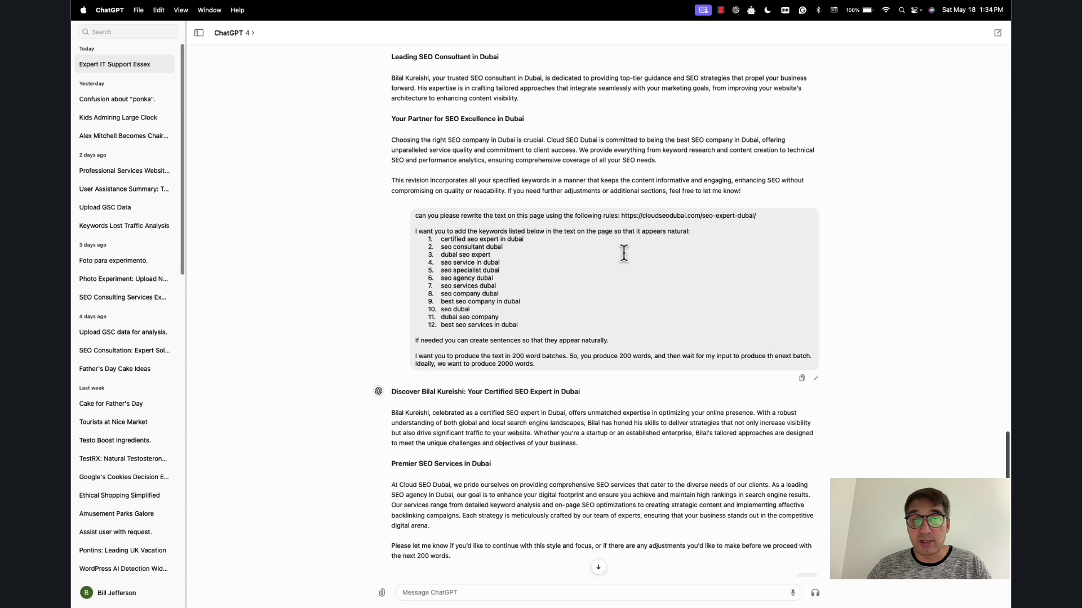
left_click_drag(431, 237, 519, 313)
left_click(519, 313)
left_click_drag(435, 231, 550, 324)
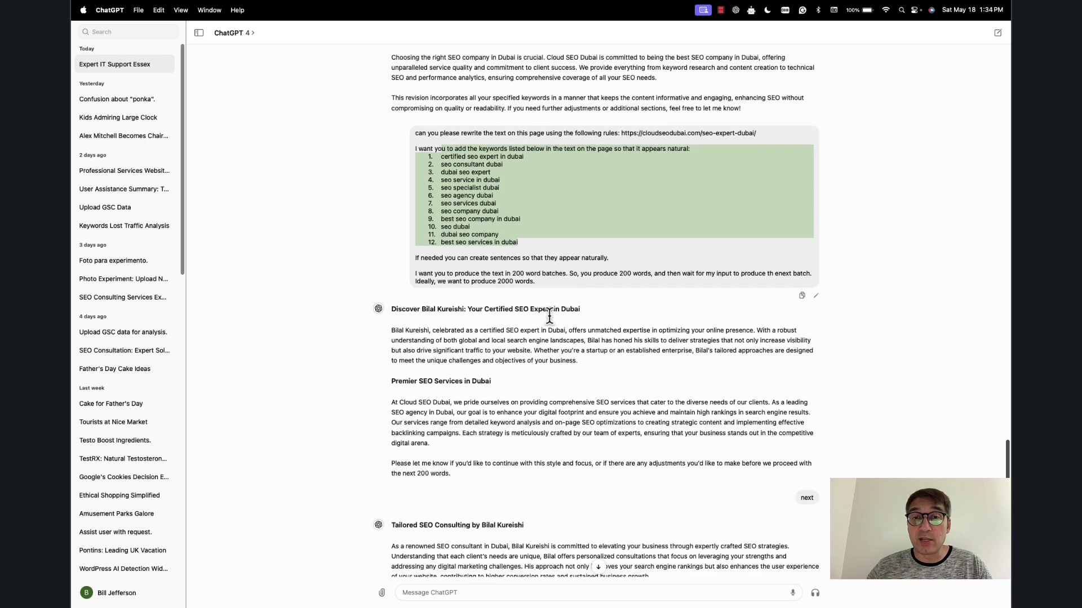
scroll(550, 317, "down", 3)
scroll(549, 316, "up", 1)
left_click_drag(534, 277, 428, 191)
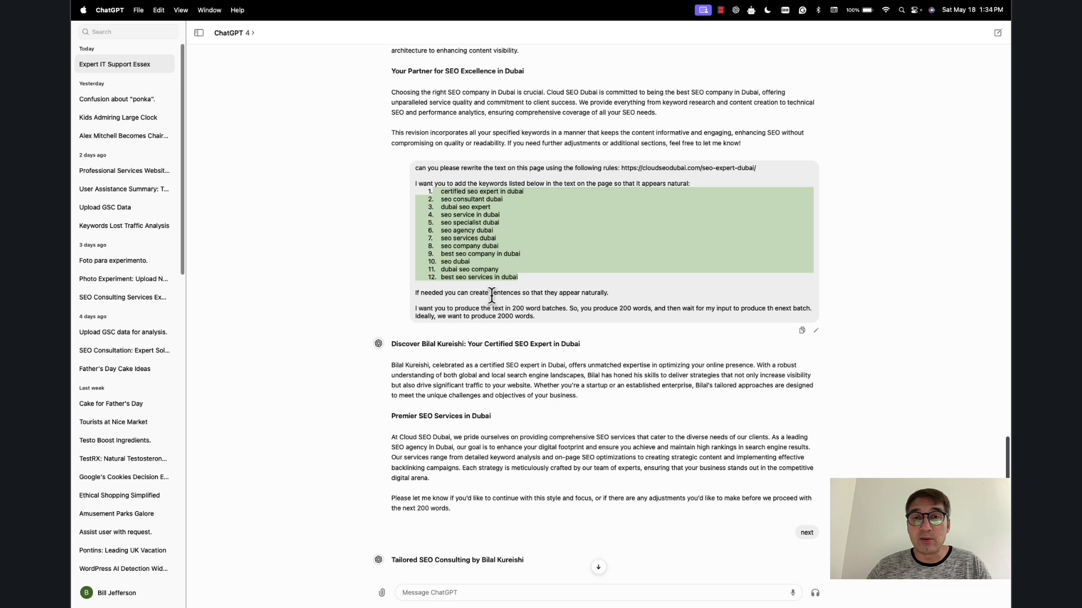
left_click(580, 294)
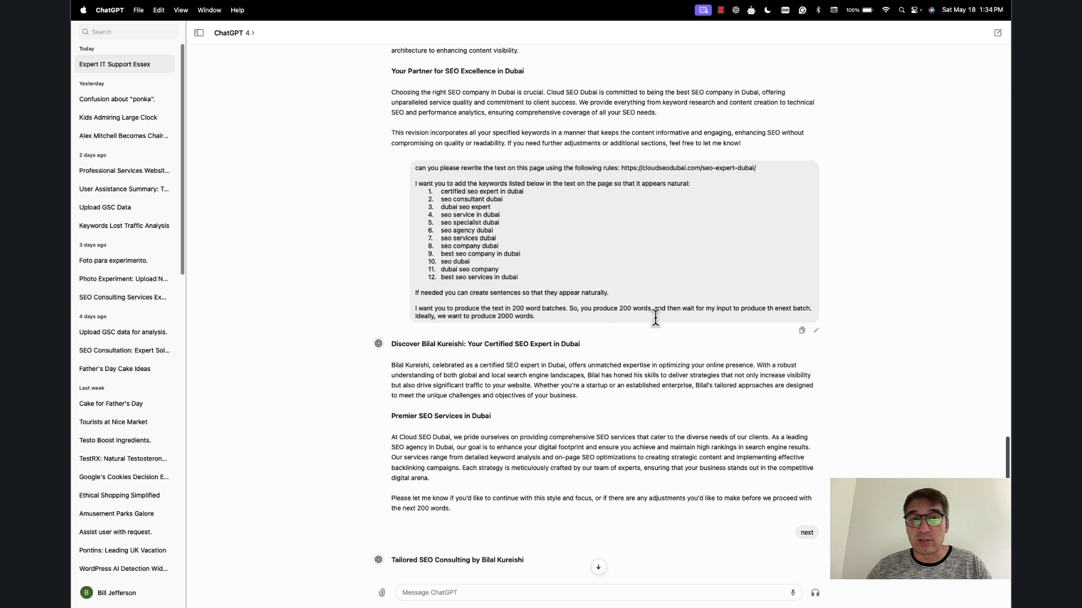
Step: Examine the rewrite prompt's closing instruction about producing the text in 200-word batches, ideally 2000 words in total
triple_click(560, 309)
left_click(533, 308)
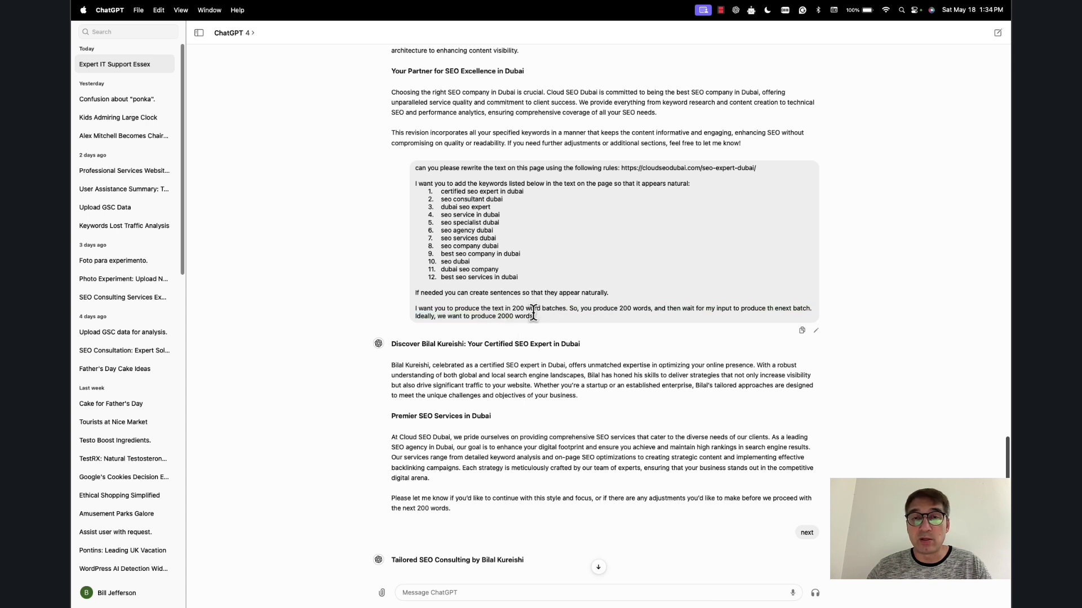
triple_click(533, 311)
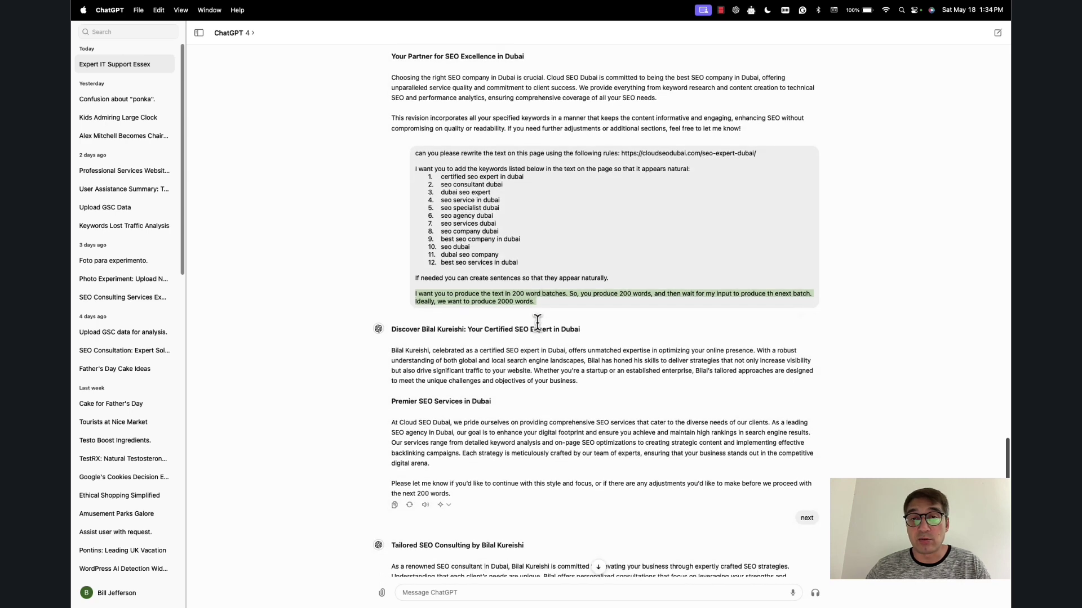
scroll(497, 326, "down", 4)
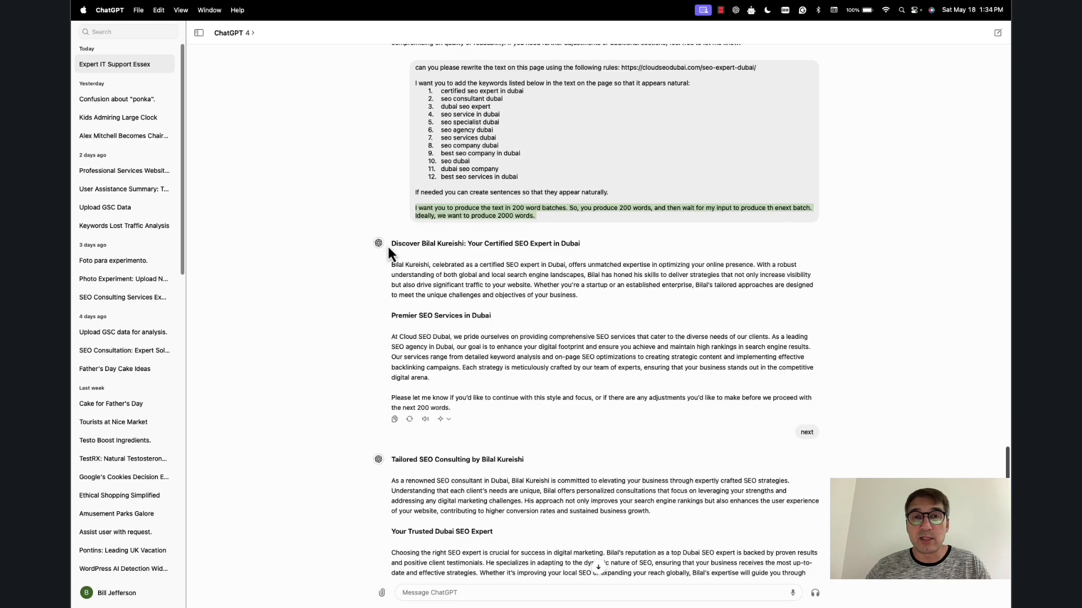
Step: Review the rewritten page text generated in batches after each "next" reply, and return to the rewrite prompt
left_click(576, 299)
scroll(488, 284, "down", 3)
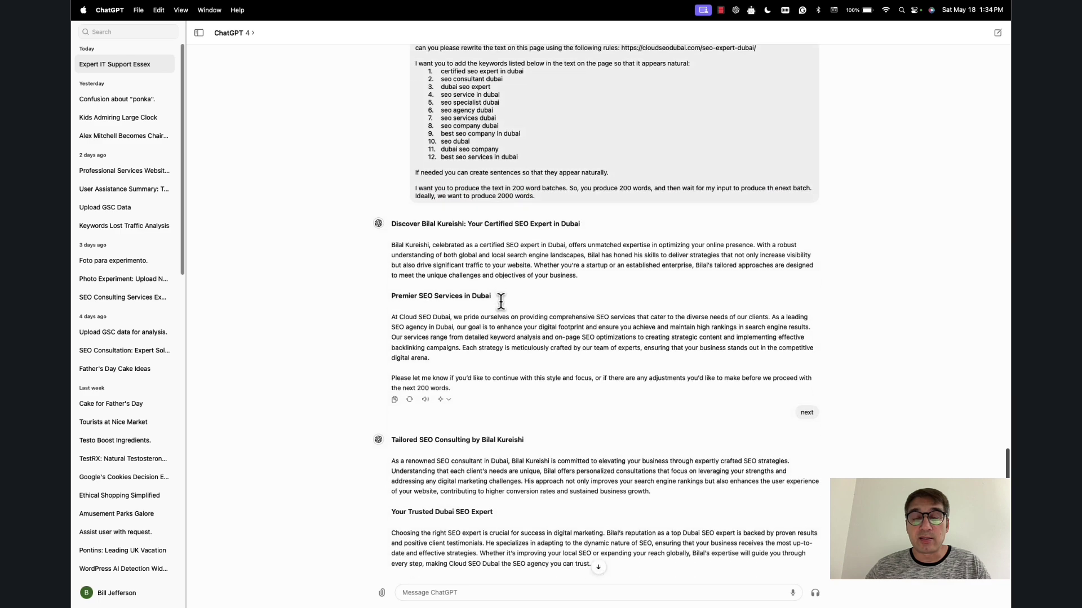
left_click_drag(393, 195, 543, 266)
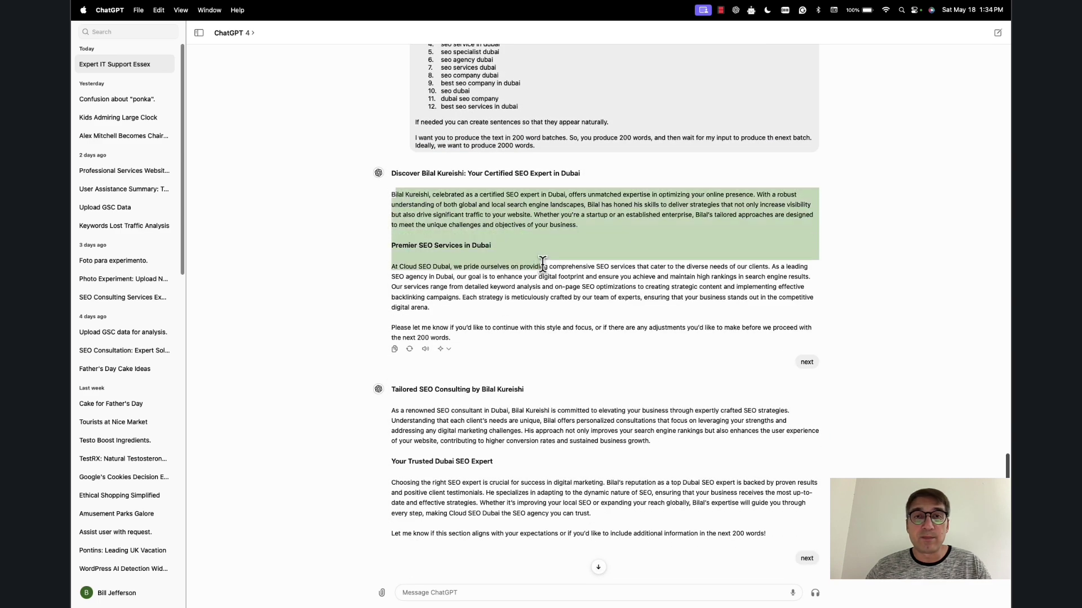
left_click(542, 277)
scroll(541, 278, "down", 1)
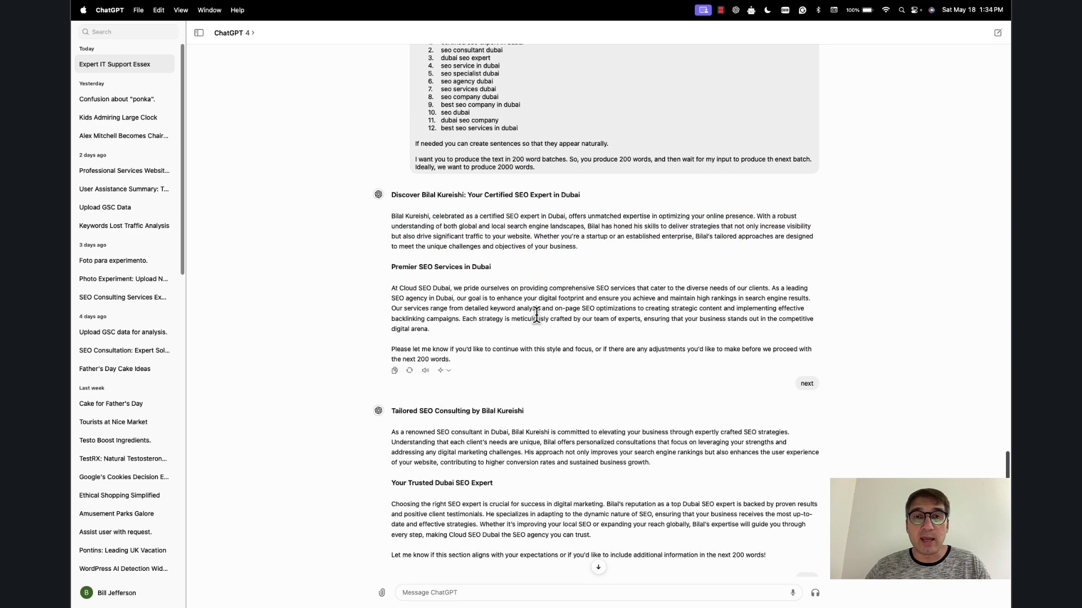
scroll(536, 315, "down", 1)
scroll(535, 329, "up", 3)
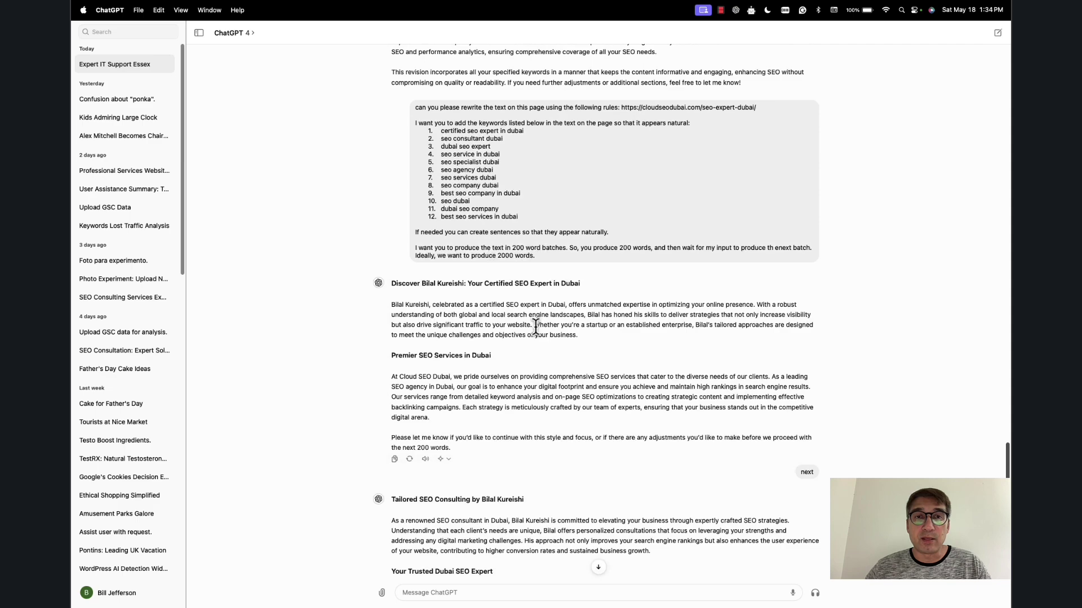
scroll(535, 331, "down", 15)
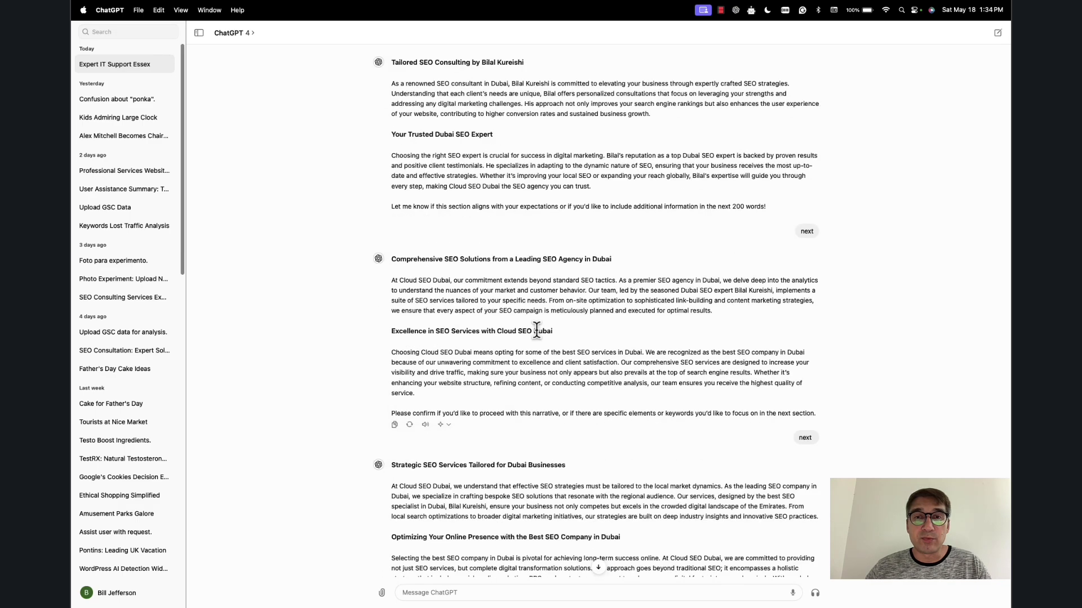
scroll(536, 335, "up", 15)
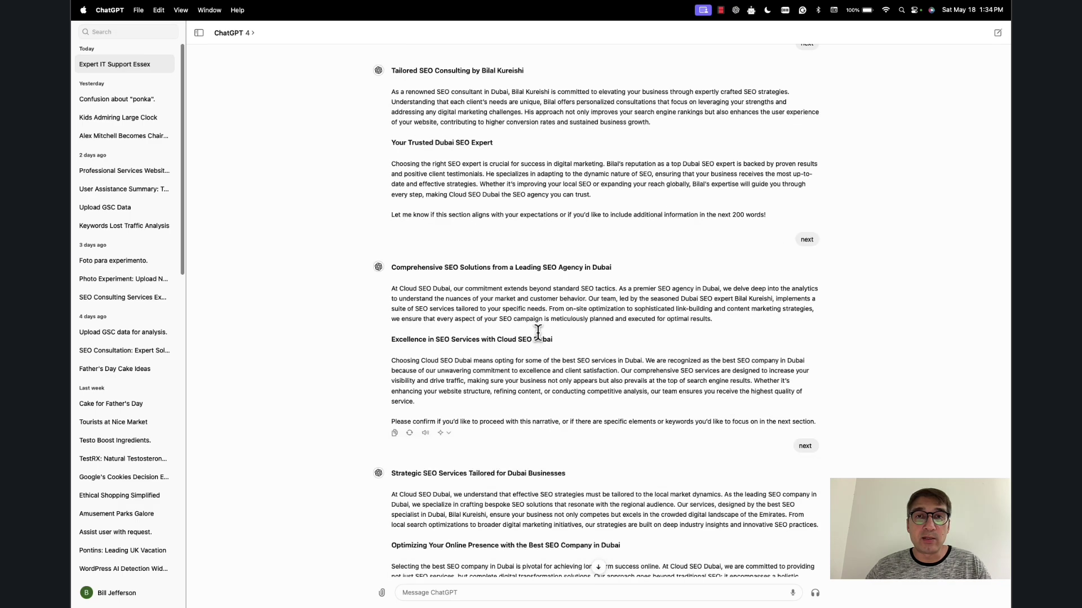
scroll(539, 334, "up", 12)
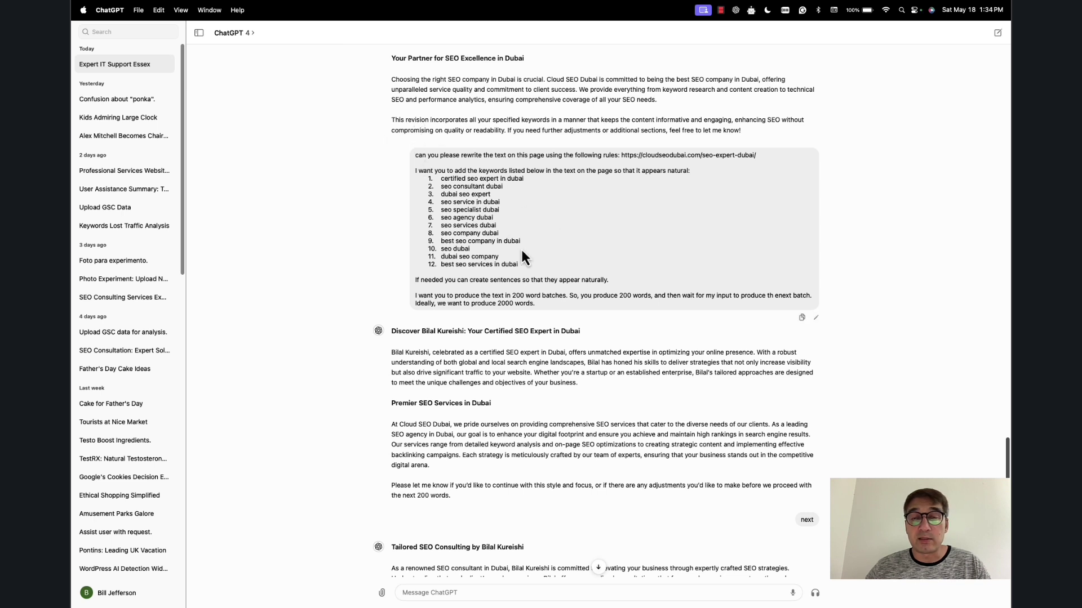
Step: Review the prompt's keyword list and the generated sections below it, and return to the list of queries missing from the page
scroll(522, 252, "down", 3)
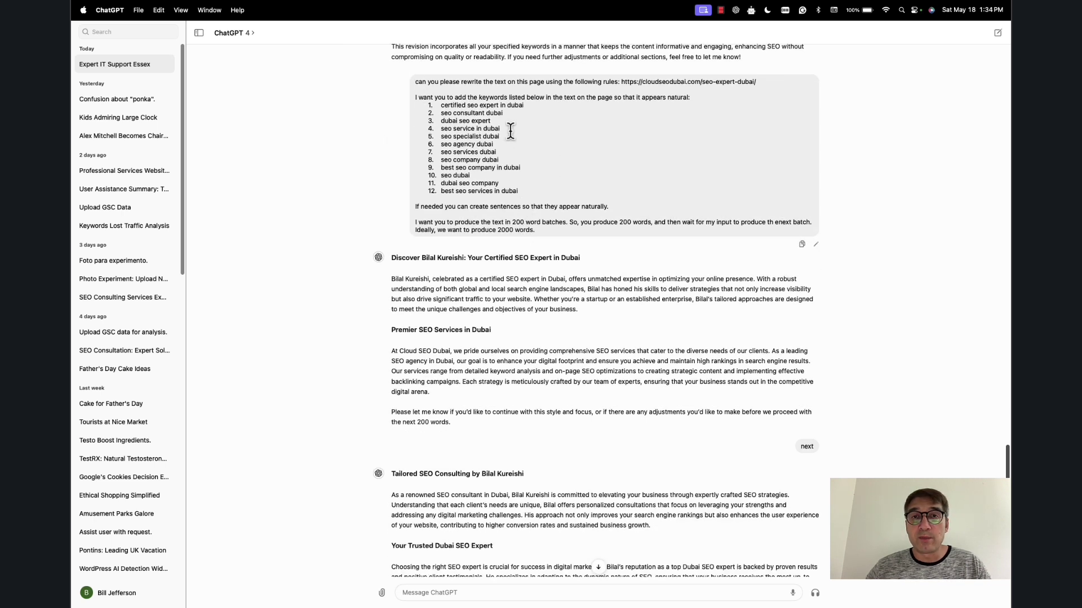
left_click_drag(450, 107, 553, 198)
left_click(450, 109)
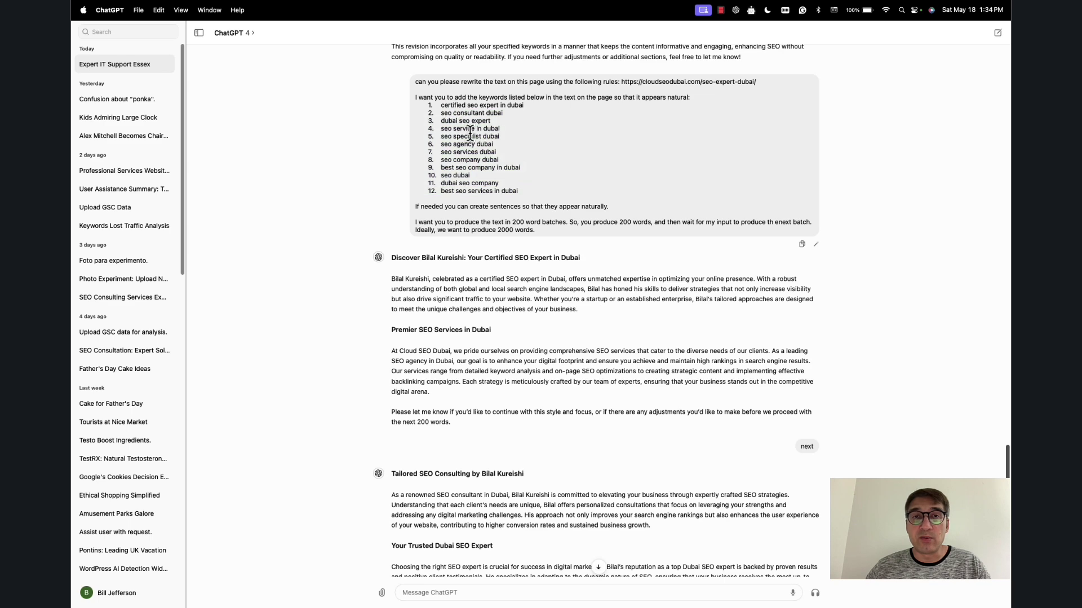
scroll(500, 180, "down", 10)
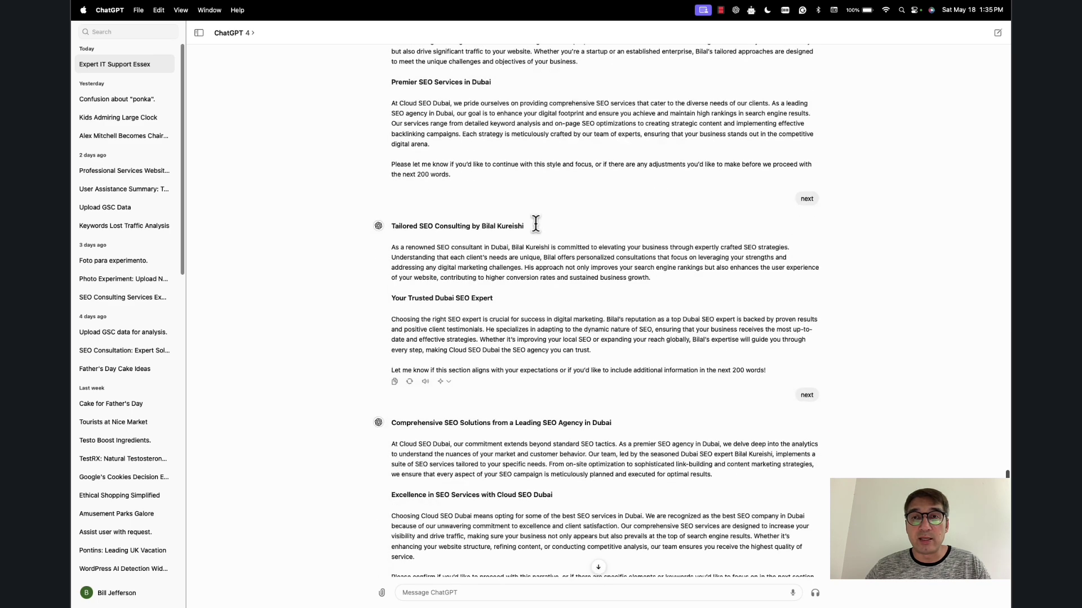
scroll(536, 225, "down", 7)
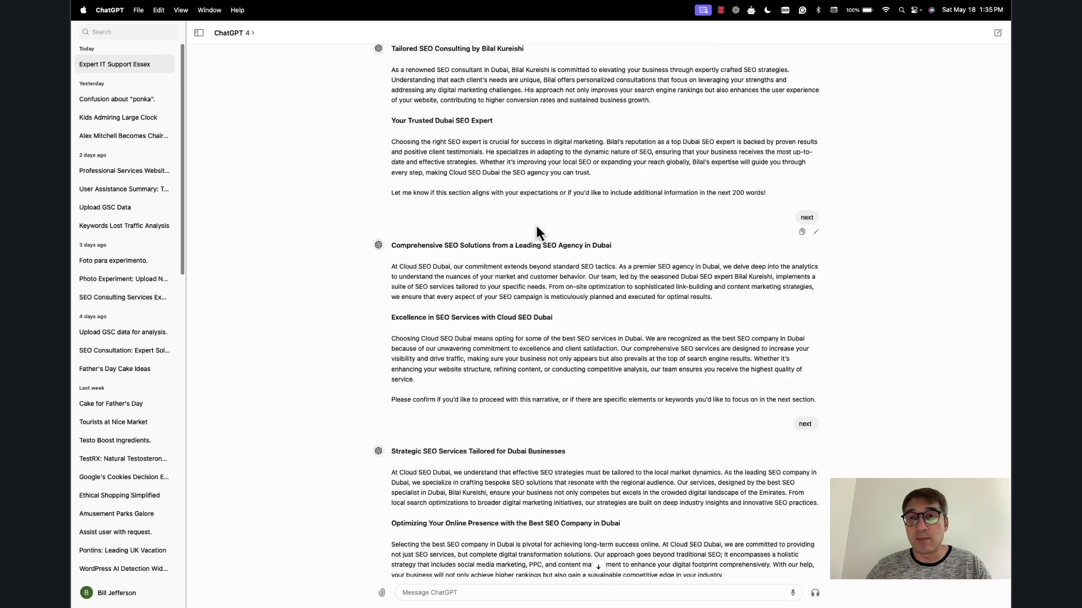
scroll(536, 226, "down", 5)
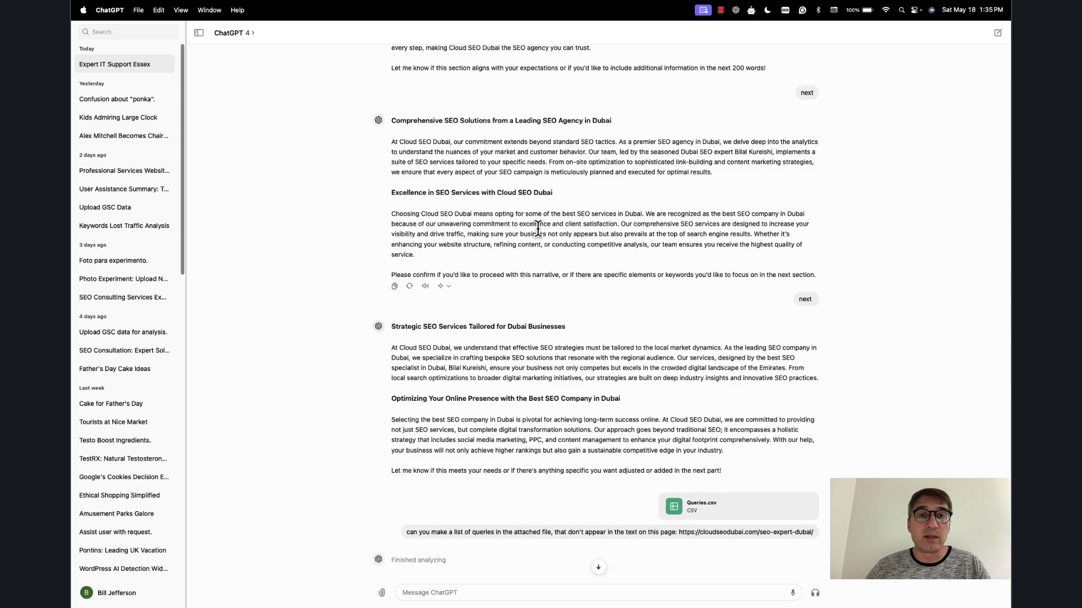
scroll(555, 276, "down", 1)
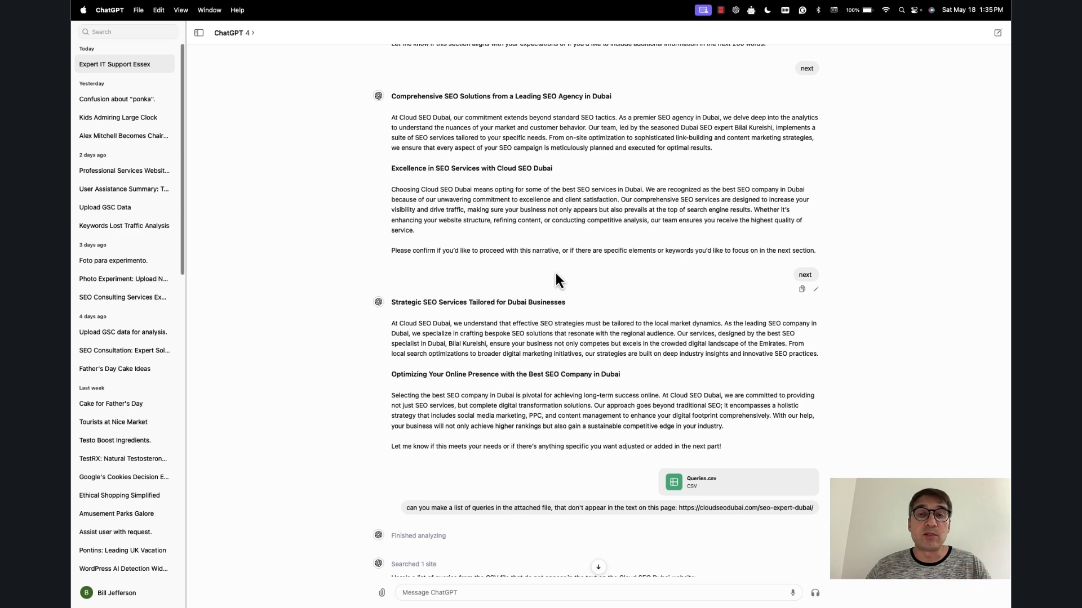
scroll(556, 280, "down", 1)
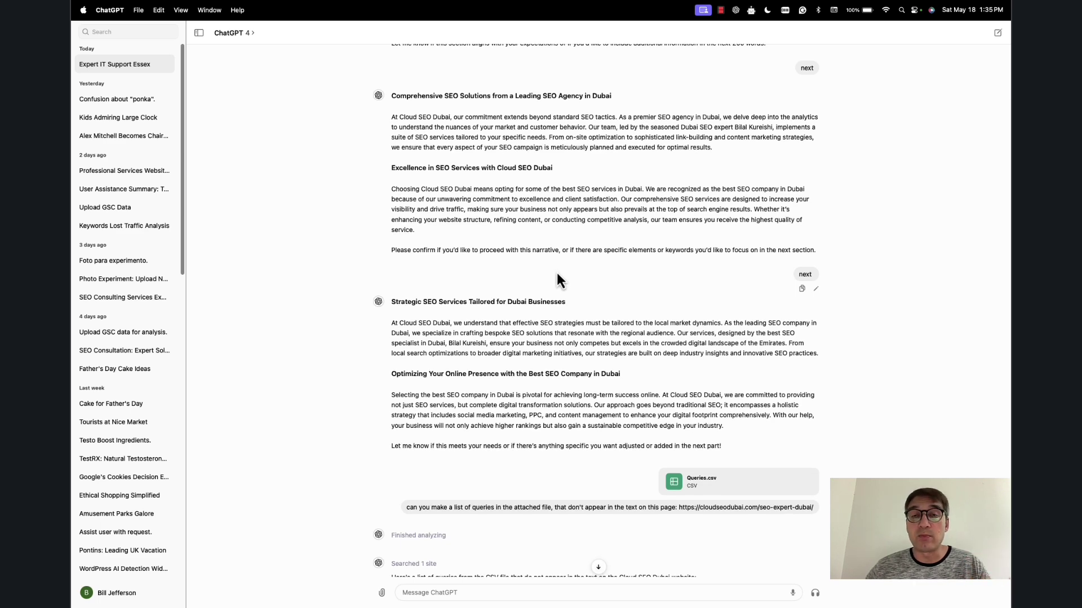
scroll(556, 276, "down", 2)
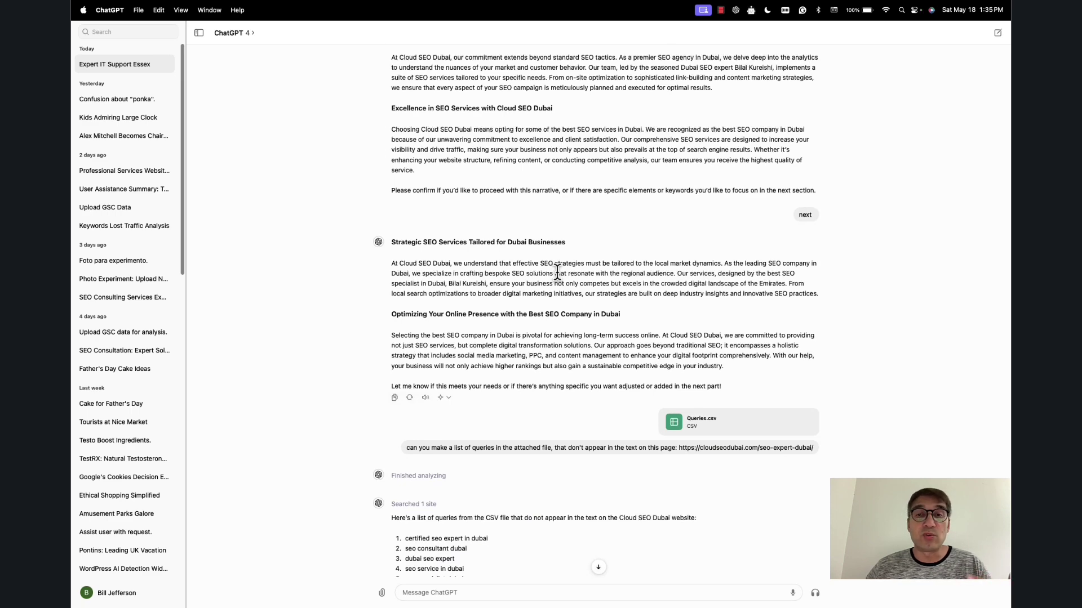
scroll(557, 272, "down", 1)
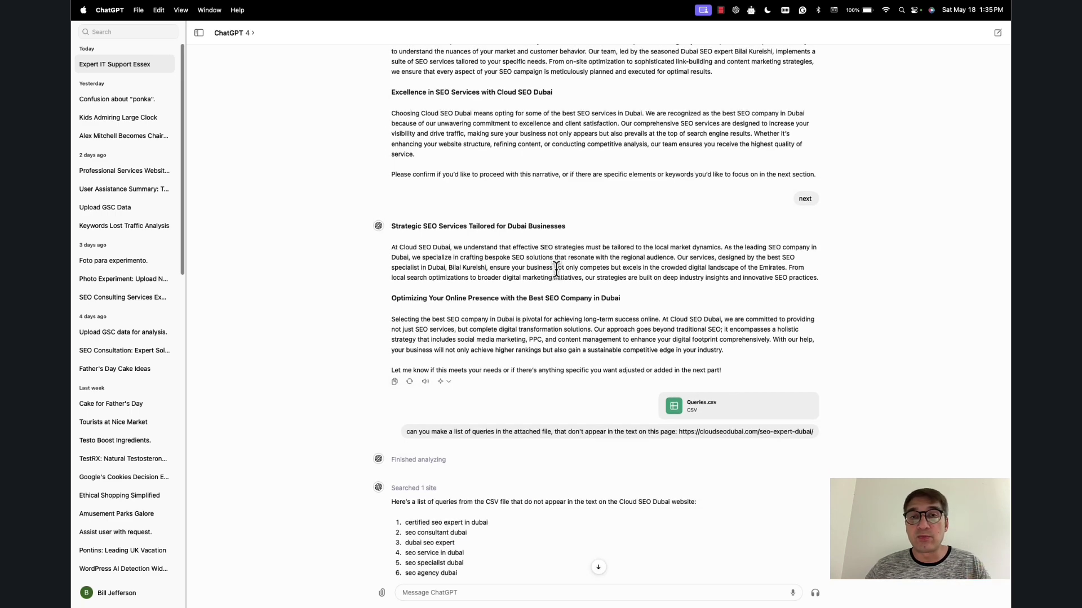
scroll(556, 269, "down", 3)
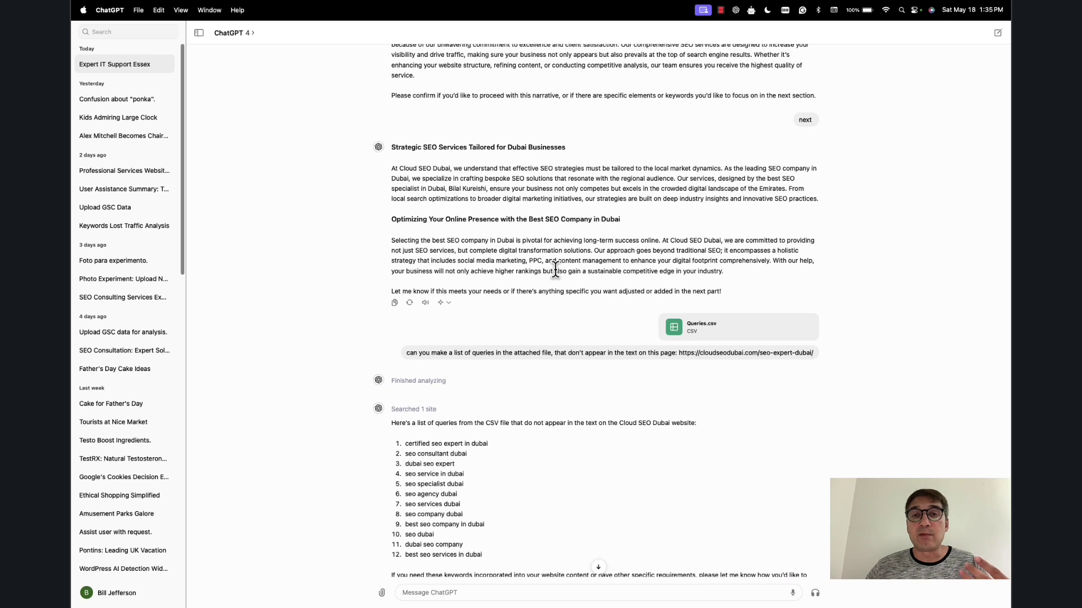
scroll(555, 270, "down", 1)
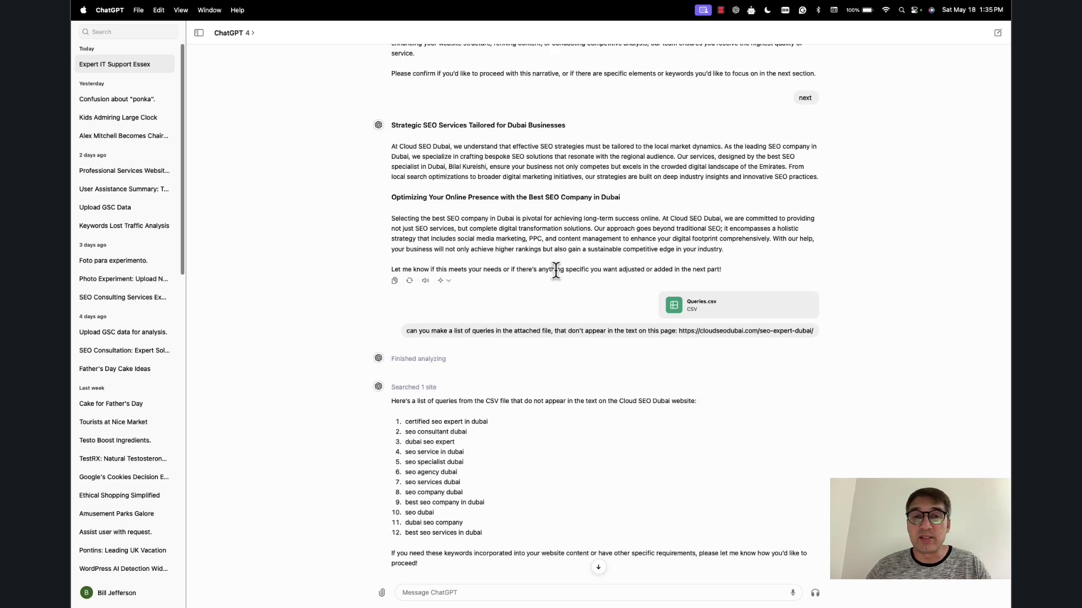
scroll(555, 270, "down", 1)
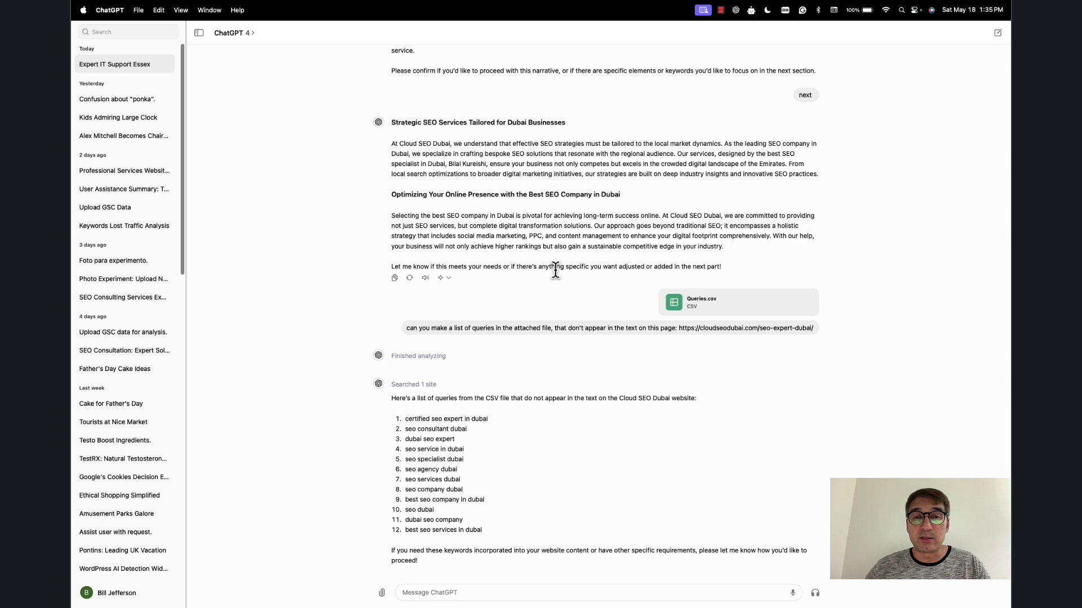